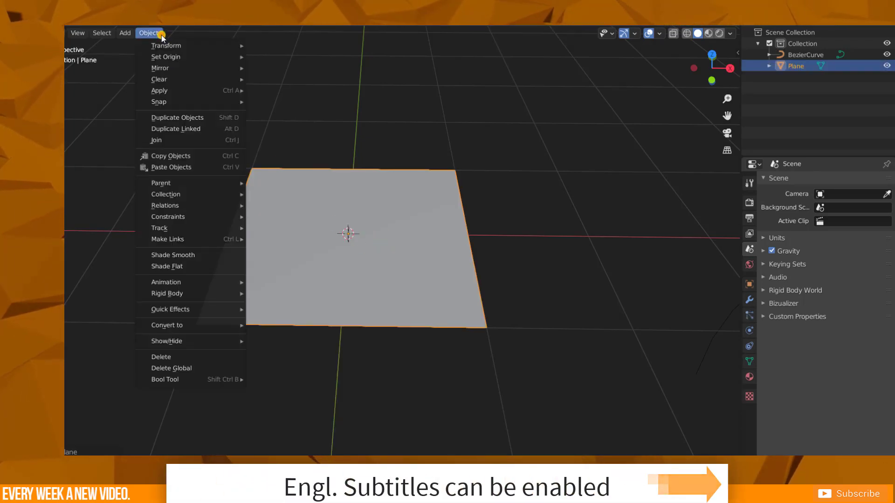
Convert the plane mesh to a curve, select the Bezier curve and open its curve data settings
mouse_move(219, 325)
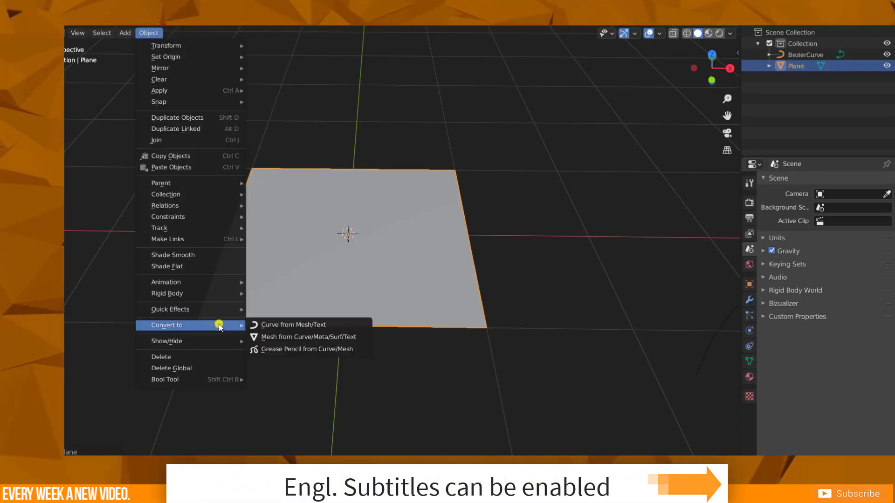
left_click(290, 324)
scroll(290, 320, "down", 5)
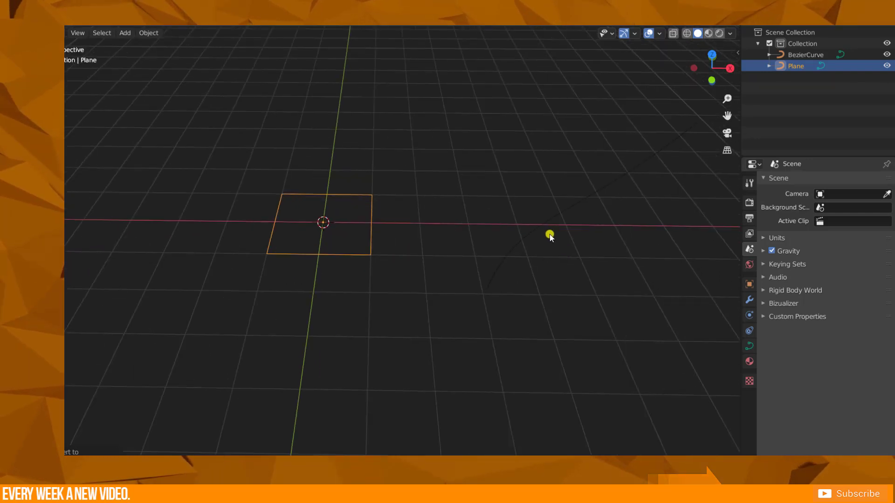
middle_click_drag(550, 236, 425, 227, "shift")
left_click(426, 228)
left_click(749, 346)
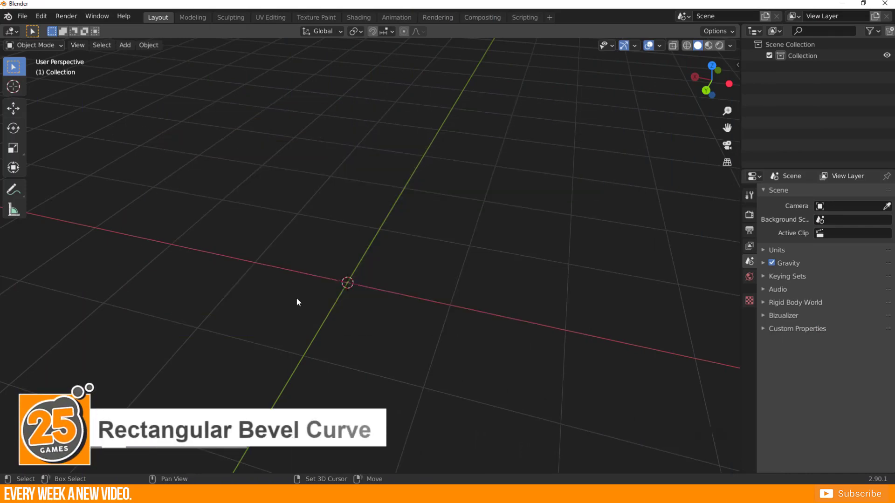
Add a Bezier curve and a Bezier circle to the empty scene
key("shift+a")
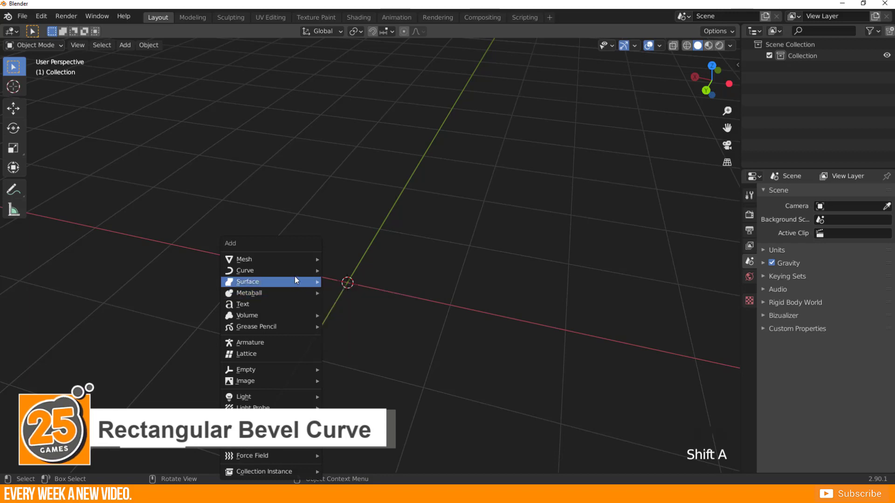
mouse_move(295, 273)
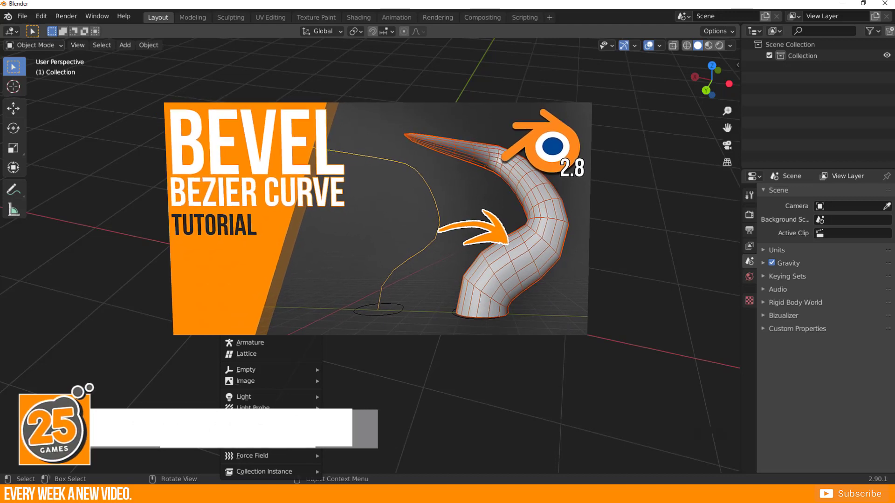
left_click(339, 272)
key("shift+a")
mouse_move(330, 273)
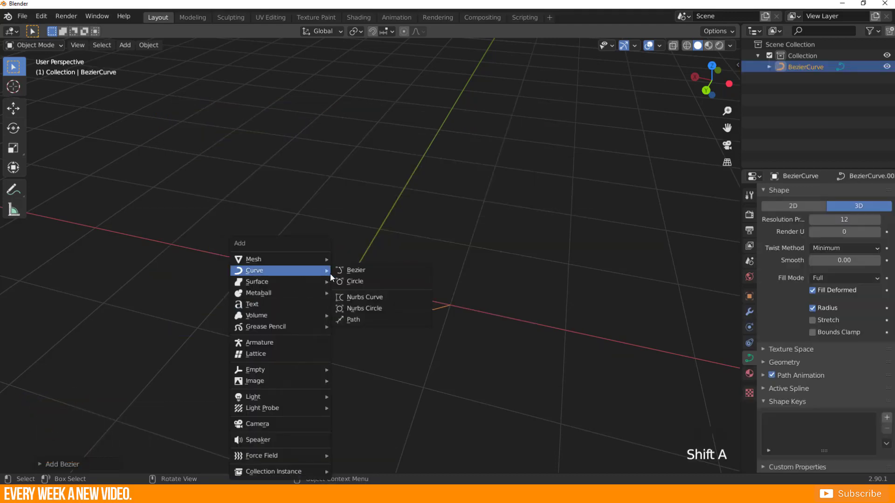
left_click(356, 285)
Move the Bezier circle along the X axis away from the curve and scale it down
key("g")
key("x")
left_click(194, 312)
key("s")
left_click(341, 361)
Rotate the Bezier curve upright and place it beside the world origin
left_click(354, 301)
key("r")
left_click(394, 242)
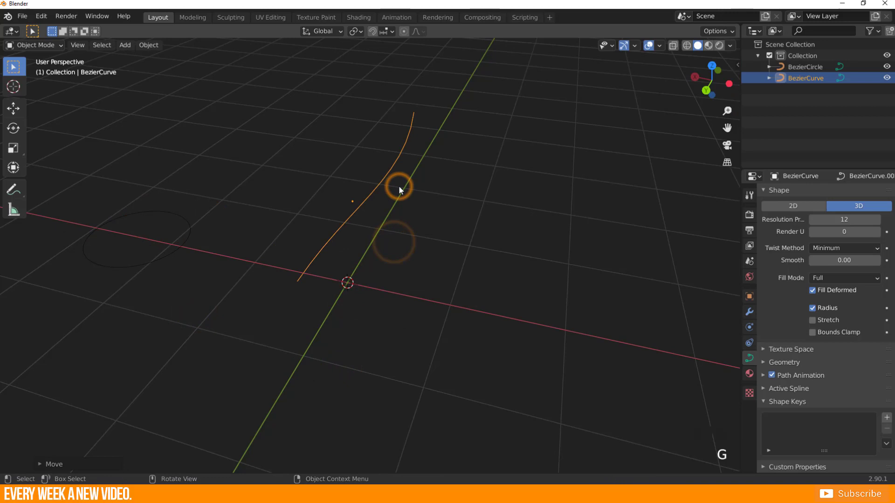
Assign the Bezier circle as the bevel object of the Bezier curve
left_click(765, 362)
scroll(765, 360, "down", 5)
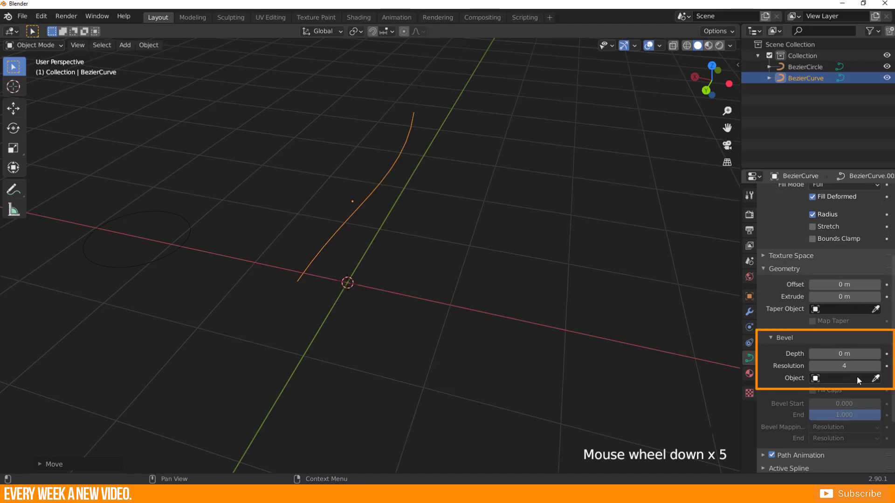
left_click(875, 379)
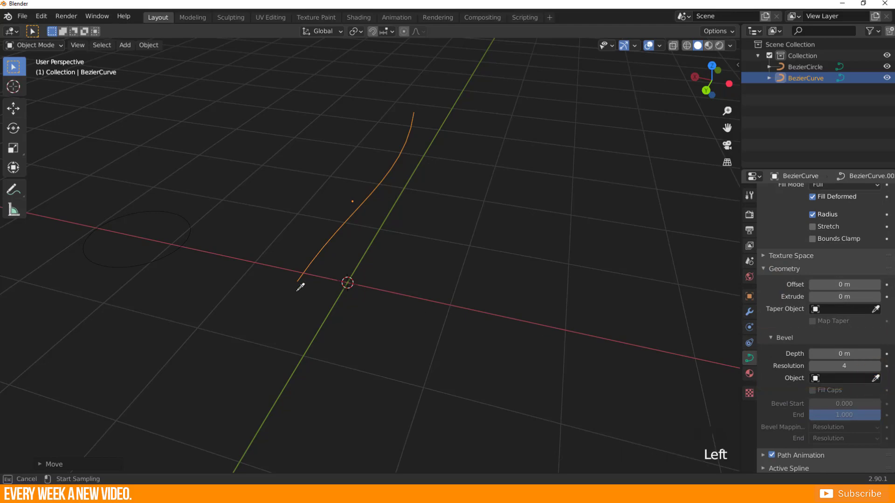
left_click(187, 239)
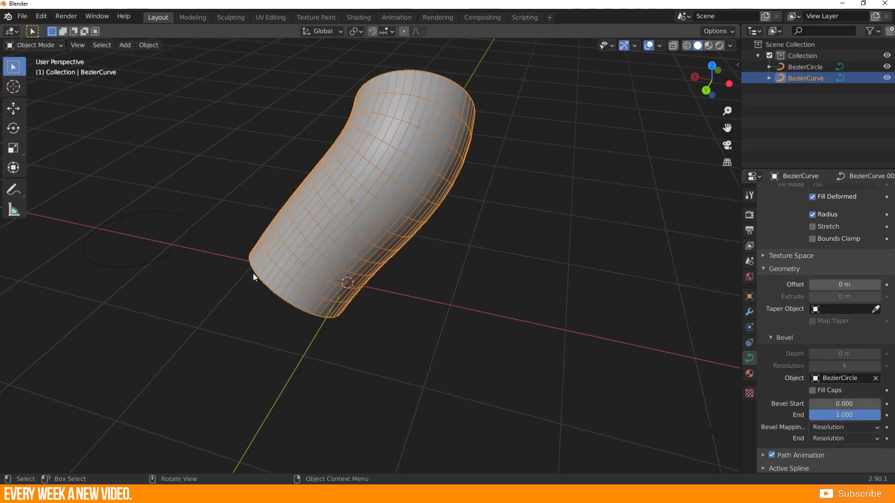
Scale down the Bezier circle to make the beveled tube thinner
middle_click_drag(253, 275, 134, 315)
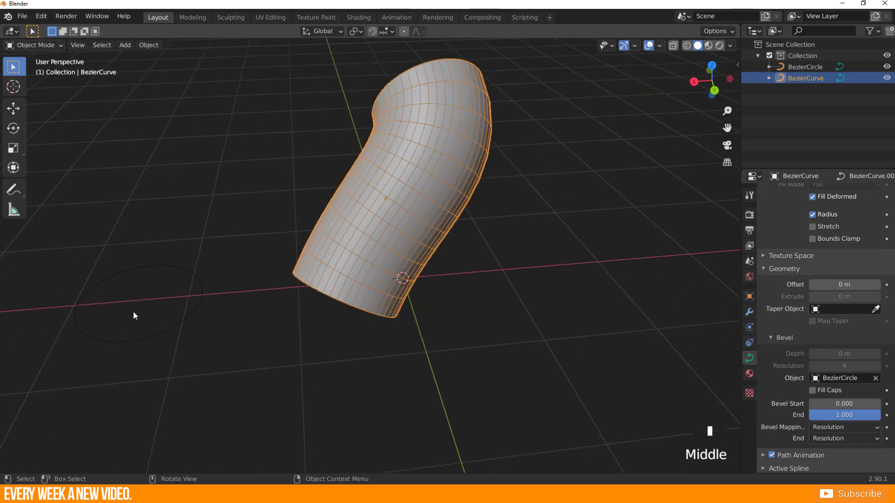
left_click(188, 309)
key("s")
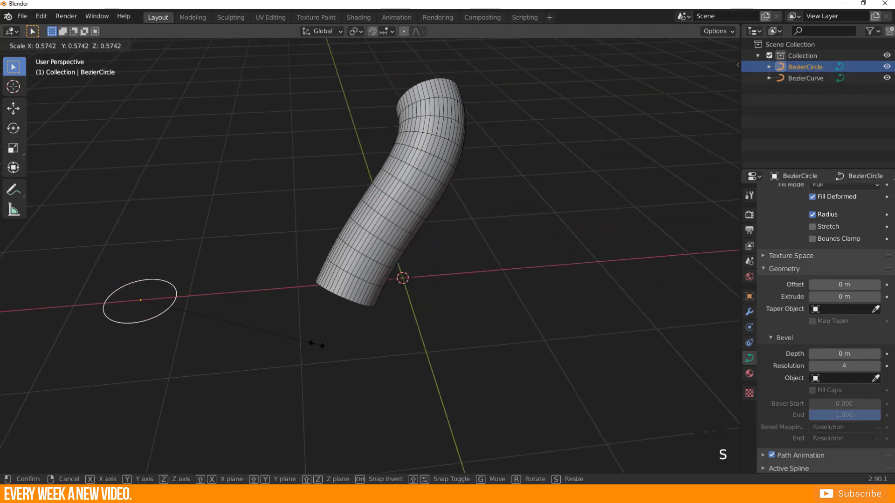
left_click(332, 343)
Bend the tube in Edit Mode by moving, rotating and scaling the Bezier curve's upper control point
middle_click_drag(346, 340, 448, 177)
left_click(449, 177)
key("Tab")
left_click(430, 96)
key("g")
left_click(391, 146)
key("r")
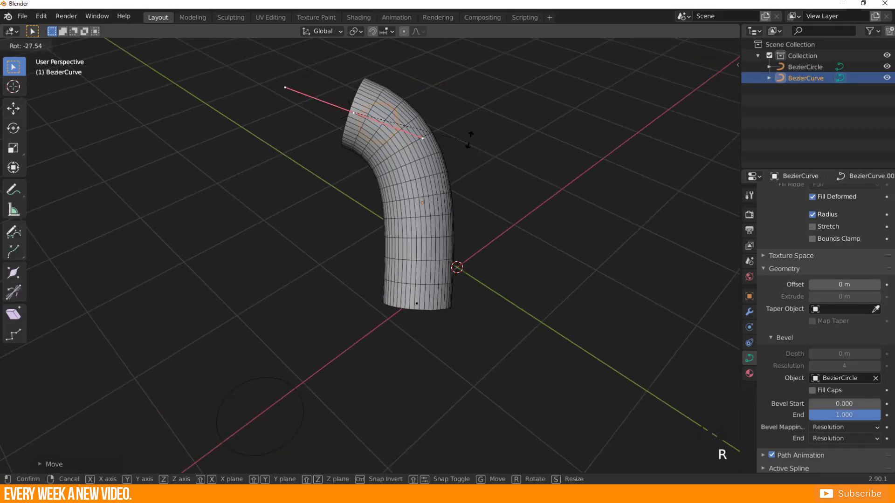
left_click(469, 134)
key("s")
left_click(557, 158)
scroll(583, 166, "down", 3)
middle_click_drag(583, 166, 354, 196)
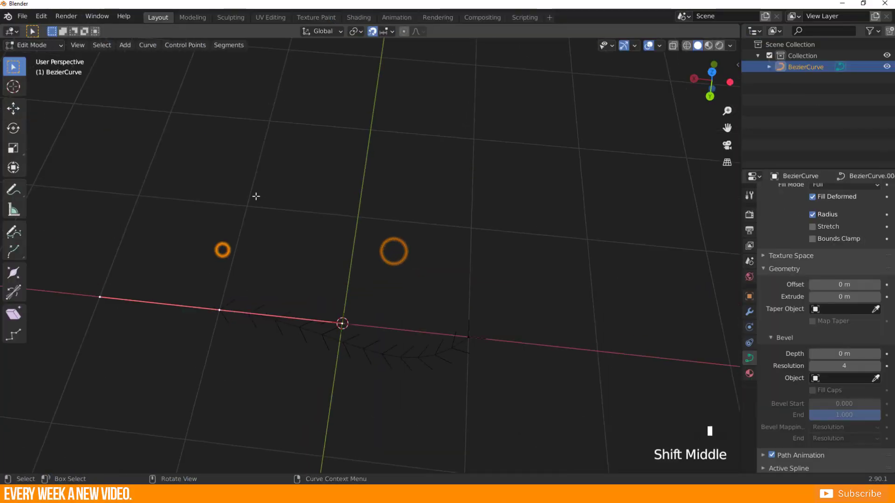
Place extruded Bezier control points on the grid in top view to lay out a rectangle's corners
left_click(372, 31)
key("g")
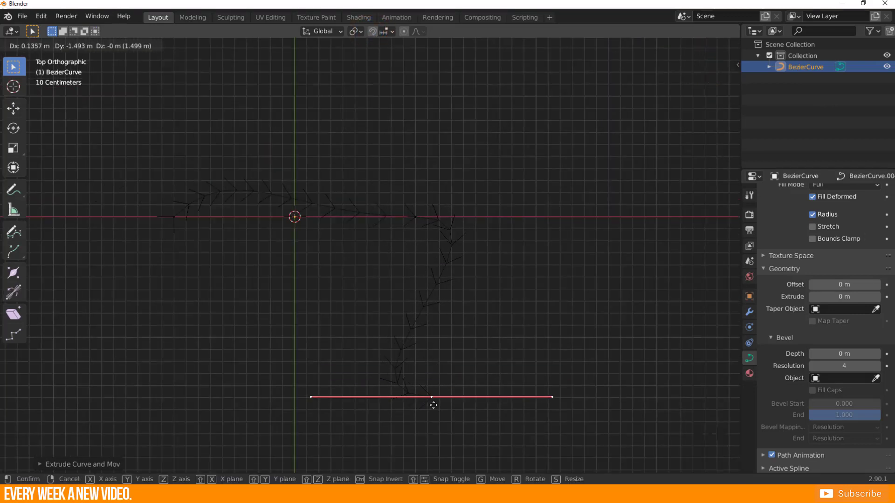
left_click(419, 406)
Set the handle type of all the curve's control points to Vector
key("a")
key("v")
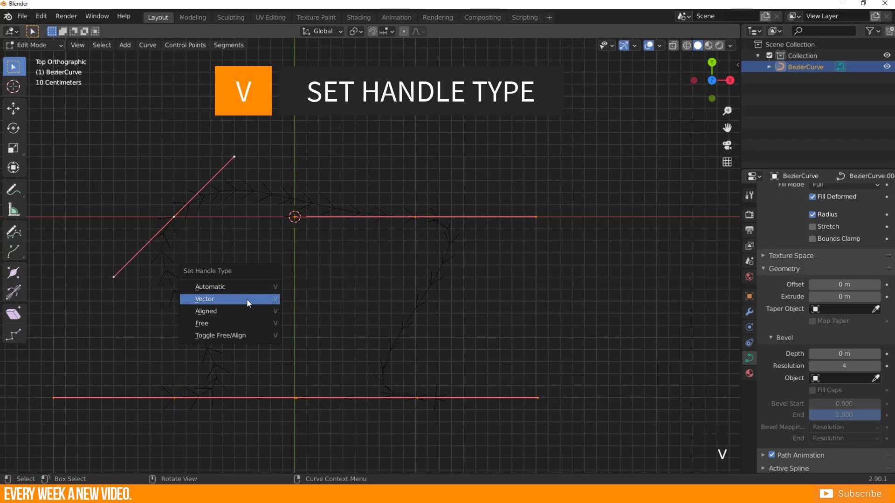
left_click(248, 299)
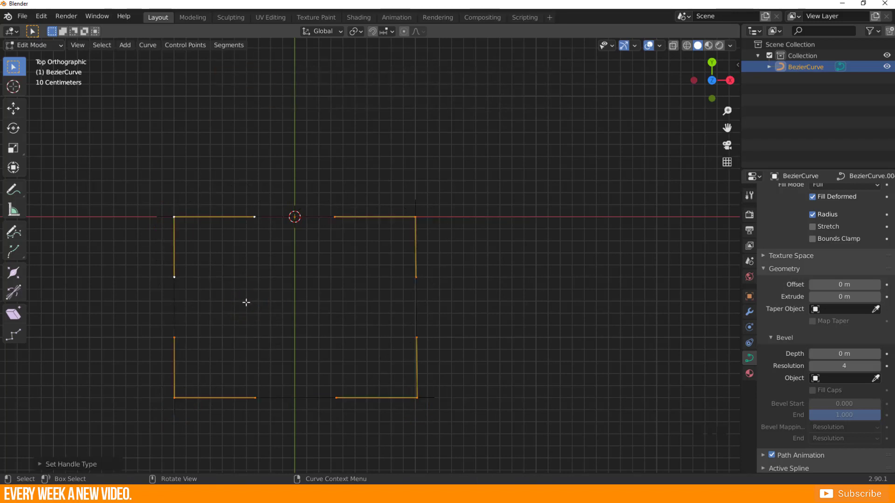
middle_click_drag(246, 301, 273, 260)
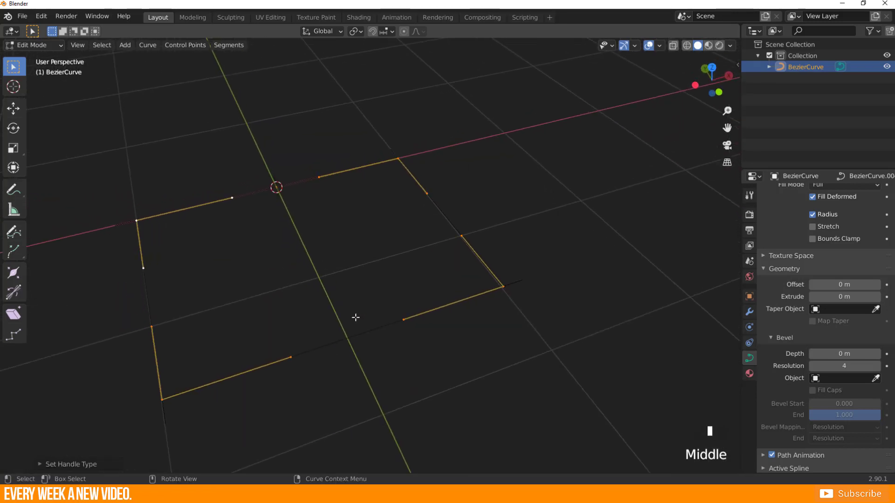
Move one corner point of the rectangular curve, and select all its points
middle_click_drag(407, 325, 358, 312)
key("g")
left_click(310, 358)
key("a")
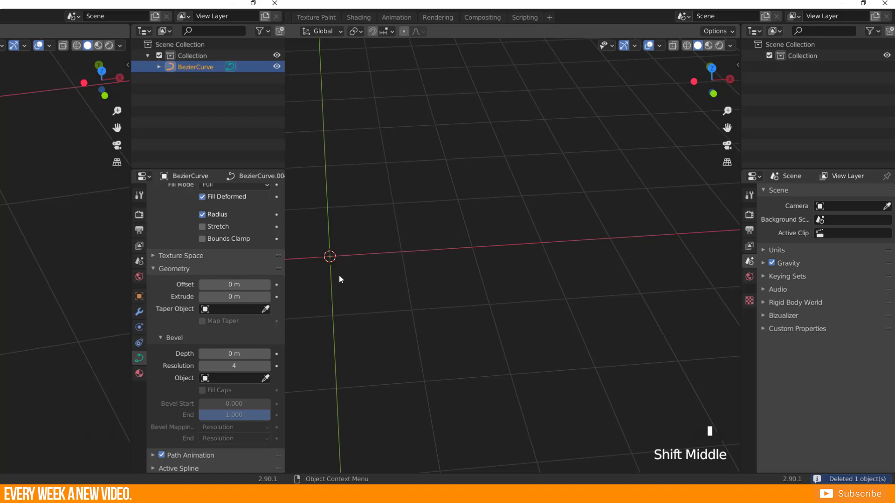
Add a plane mesh at the origin and convert it to a curve
scroll(339, 275, "up", 1)
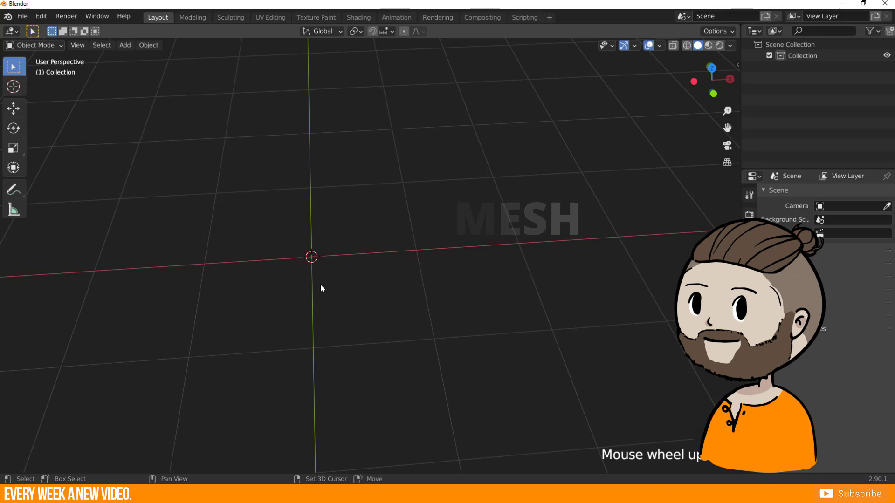
key("shift+a")
mouse_move(261, 256)
left_click(371, 256)
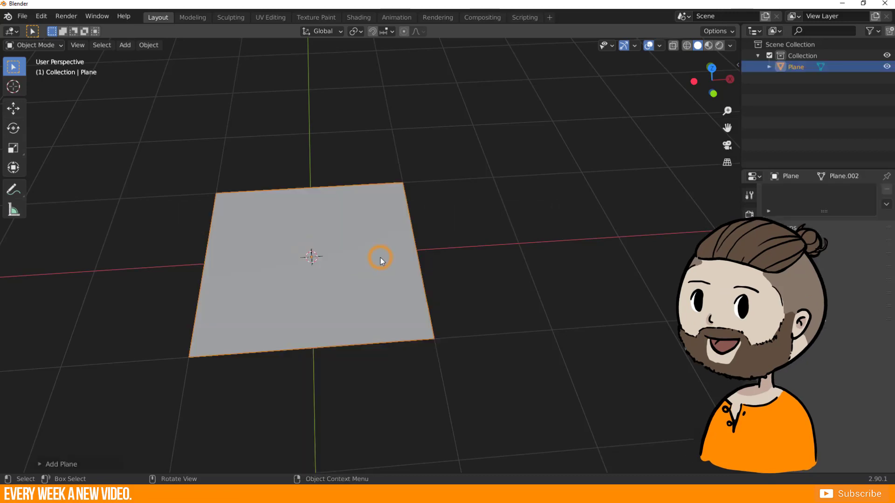
left_click(152, 46)
mouse_move(179, 340)
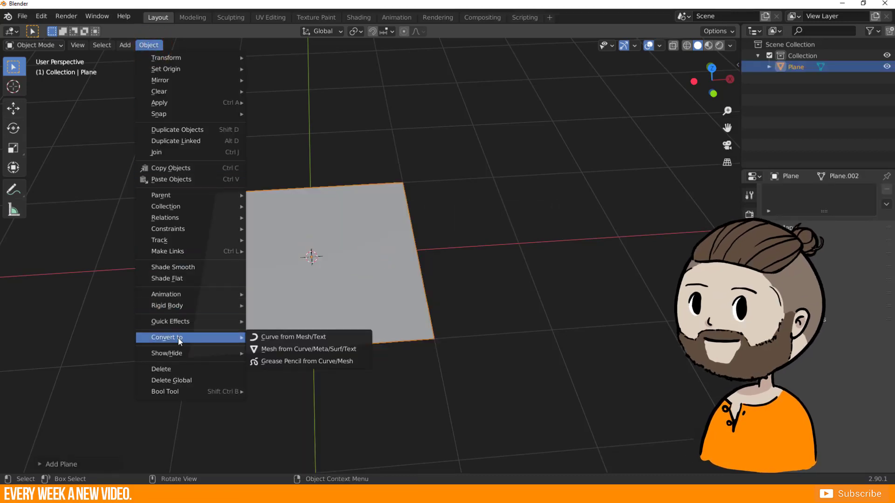
left_click(295, 337)
key("Tab")
left_click(192, 360)
key("g")
right_click(247, 321)
key("Tab")
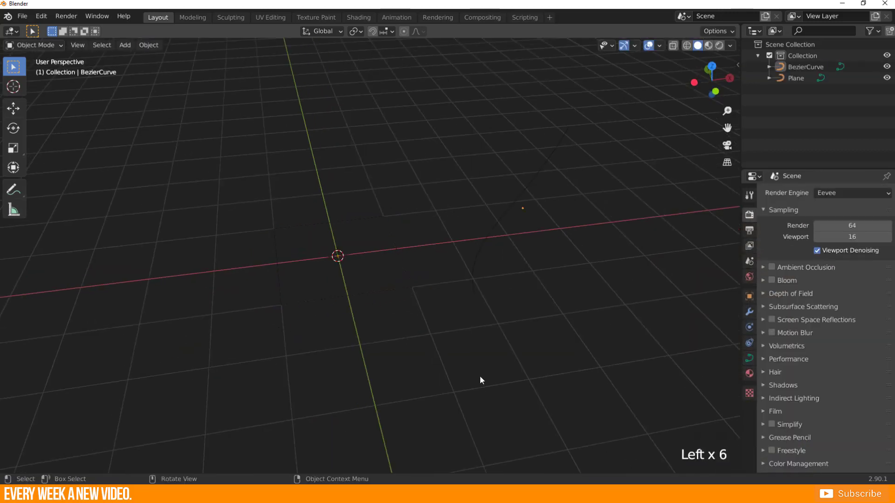
Assign the converted Plane curve as the bevel object of the Bezier curve
left_click(474, 269)
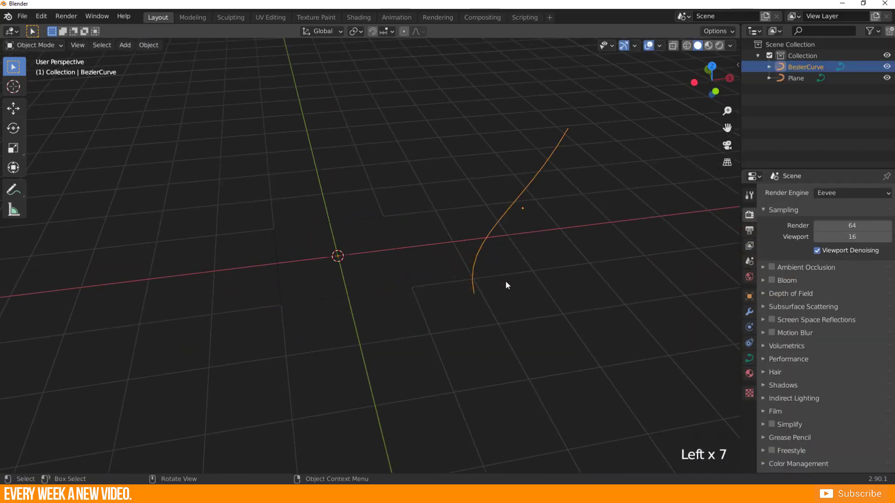
left_click(749, 358)
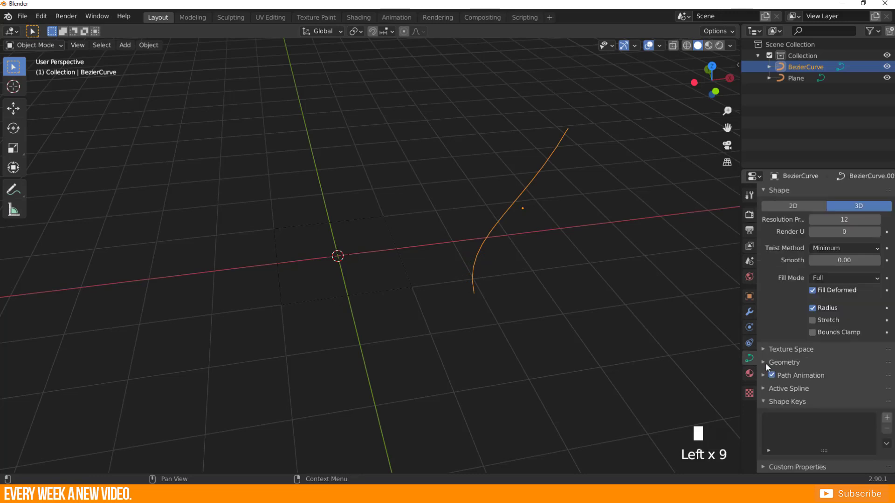
left_click(765, 363)
scroll(780, 359, "down", 7)
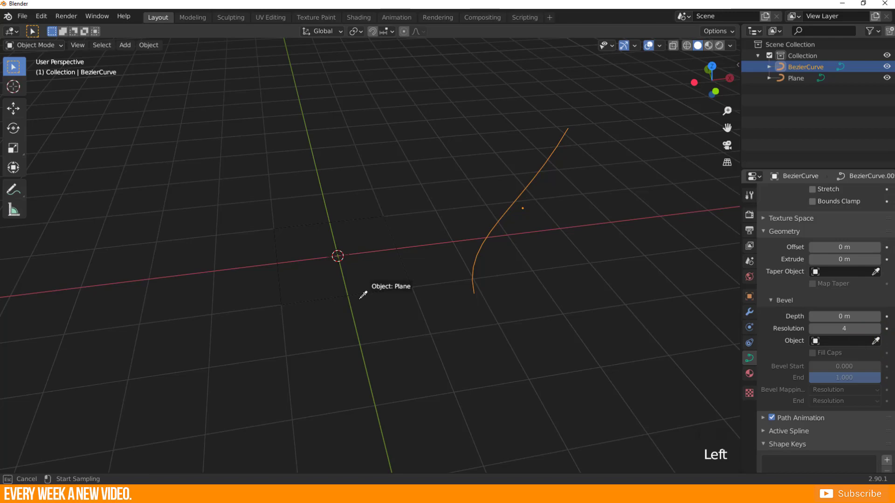
left_click(307, 299)
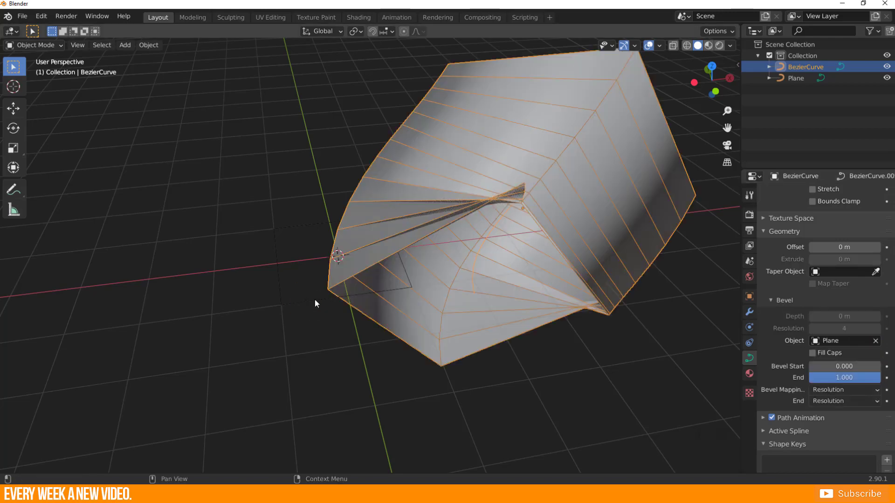
Move the Bezier curve's lower end control point outward in Edit Mode to reshape the beveled form
middle_click_drag(382, 293, 454, 271)
key("Tab")
left_click(457, 244)
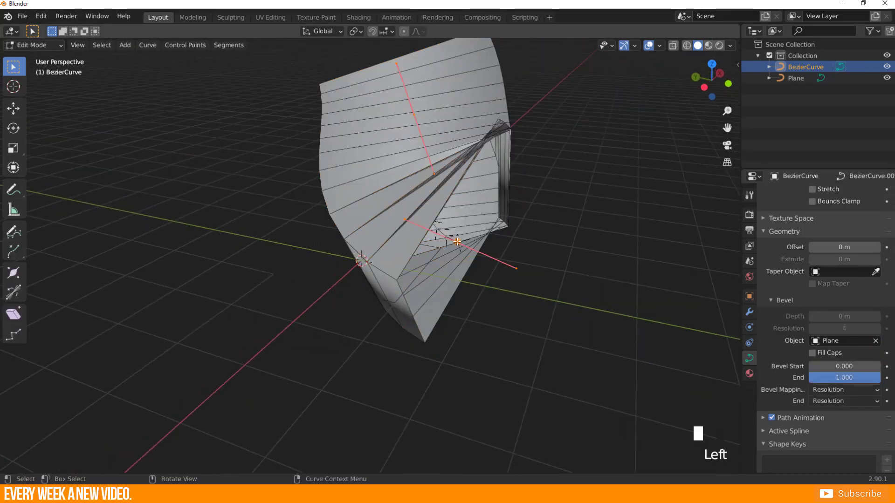
key("g")
left_click(613, 307)
scroll(614, 308, "down", 3)
middle_click_drag(616, 309, 164, 314)
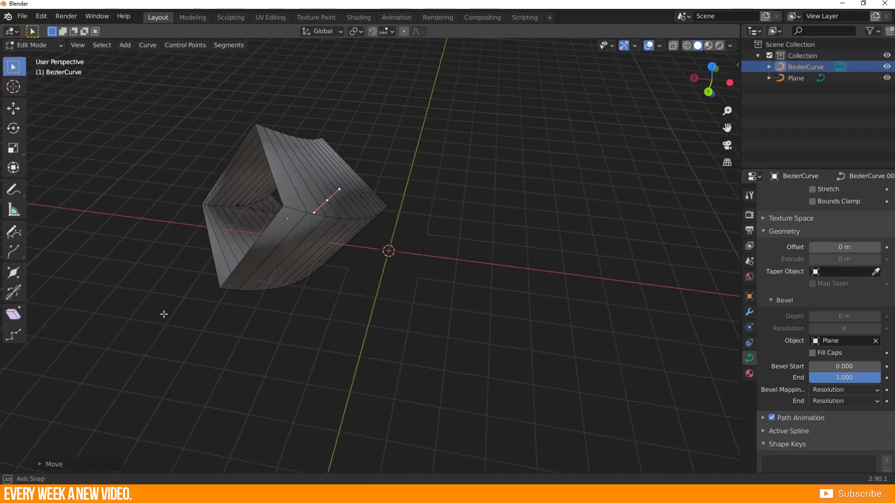
Scale down the Plane curve in Object Mode and stretch it along the X axis
key("Tab")
left_click(390, 274)
key("s")
left_click(579, 325)
key("s")
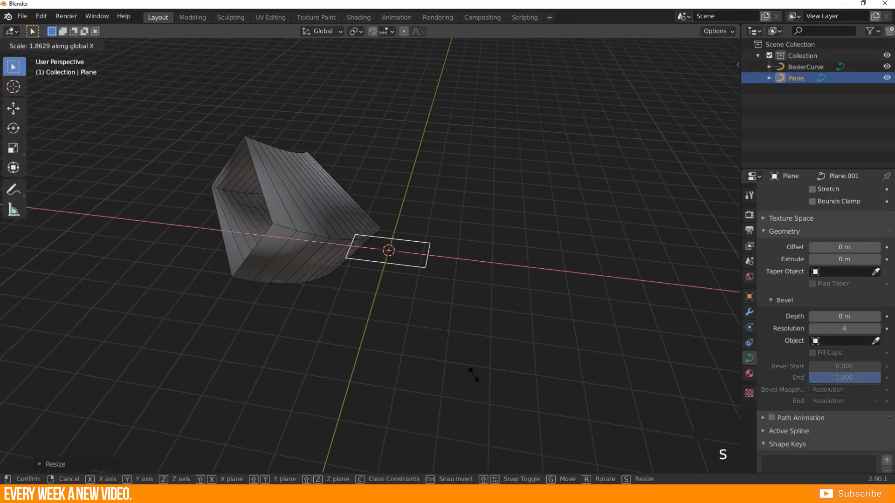
left_click(428, 324)
Move corner points of the Plane curve along the X axis in Edit Mode to alter the bevel profile
scroll(381, 275, "up", 3)
key("Tab")
left_click(358, 262)
key("g")
key("x")
left_click(403, 271)
left_click(440, 273)
key("g")
key("x")
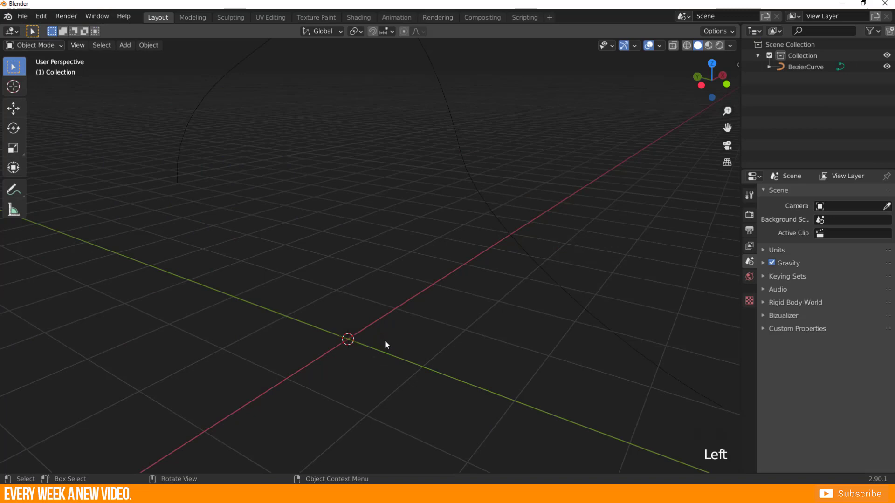
Add a new plane mesh at the origin and divide it with a loop cut in Edit Mode
key("shift+a")
mouse_move(340, 255)
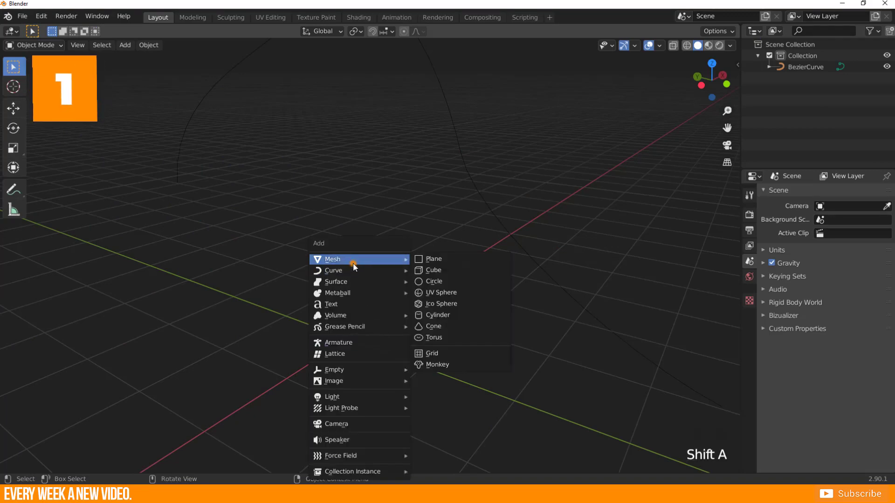
left_click(433, 258)
key("Tab")
key("ctrl+r")
double_click(293, 328)
Extrude one half of the plane's divided side edge outward into a new face
key("2")
left_click(254, 333)
key("e")
left_click(200, 312)
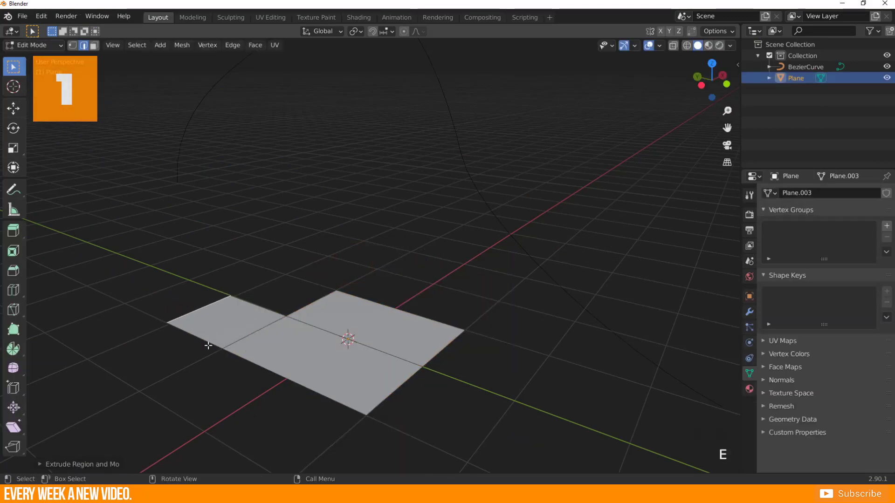
Extrude a side edge of the new face outward and slide its corner vertex to taper the end
left_click(208, 346)
key("1")
left_click(175, 373)
key("g")
key("g")
left_click(144, 363)
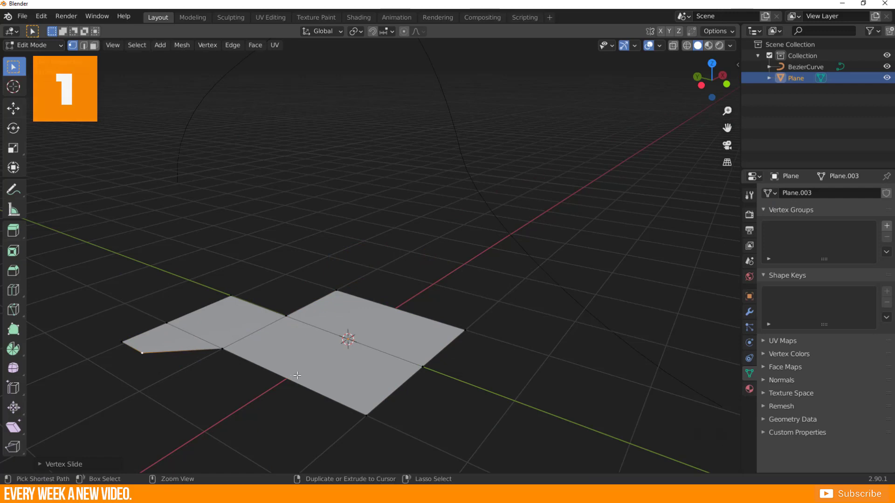
Subdivide the main part of the plane with evenly spaced loop cuts
left_click(322, 350)
left_click(322, 314, "shift")
right_click(281, 245)
left_click(281, 245)
Extrude one of the subdivided plane's side edges outward along the X axis
key("2")
left_click(256, 370)
key("e")
key("x")
left_click(236, 419)
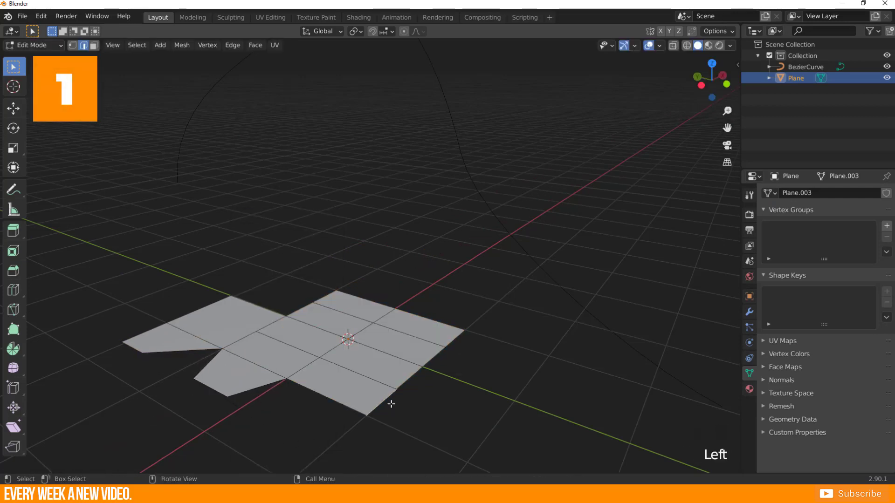
Extrude separate edge segments outward from the plane's divided side and scale their ends narrower into tapered prongs
key("e")
left_click(489, 410)
key("s")
left_click(390, 308)
Slide two outer corner vertices of the plane along their edges to give the outline angled corners
left_click(396, 308)
key("g")
key("g")
left_click(383, 315)
left_click(465, 330)
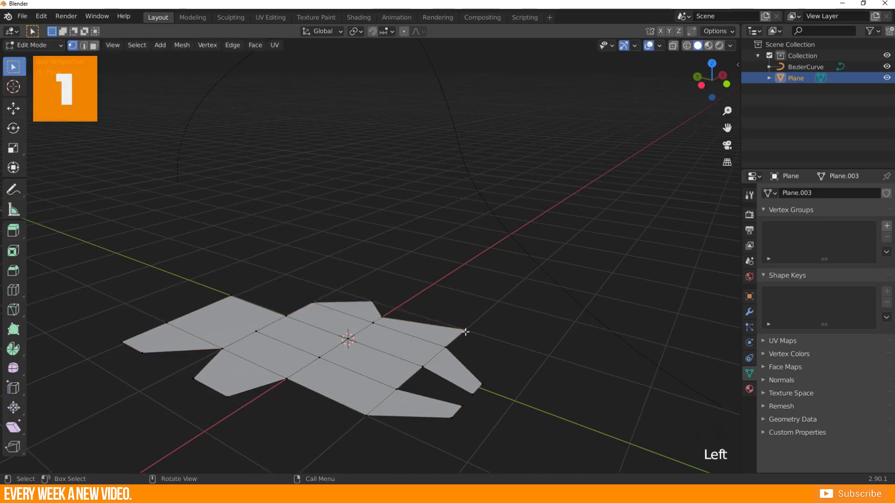
key("g")
key("g")
left_click(416, 295)
Leave Edit Mode and convert the shaped plane to a curve
middle_click_drag(445, 338, 408, 352)
key("Tab")
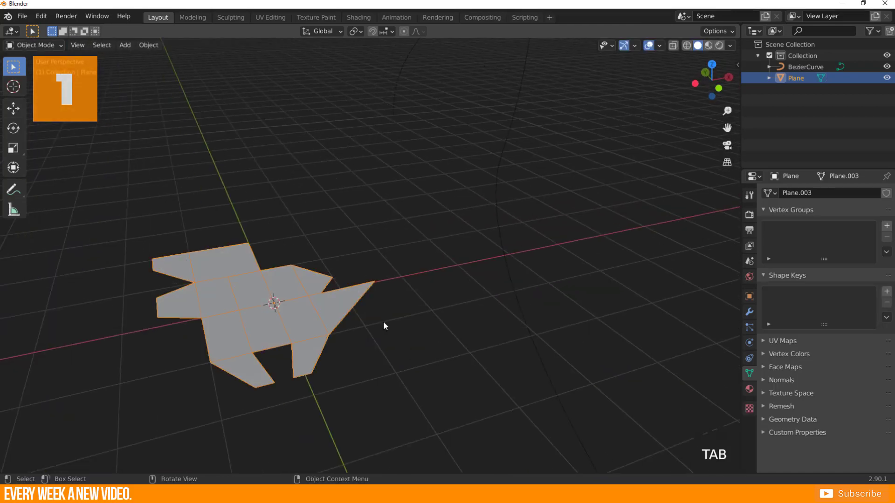
left_click(149, 45)
mouse_move(196, 336)
left_click(298, 334)
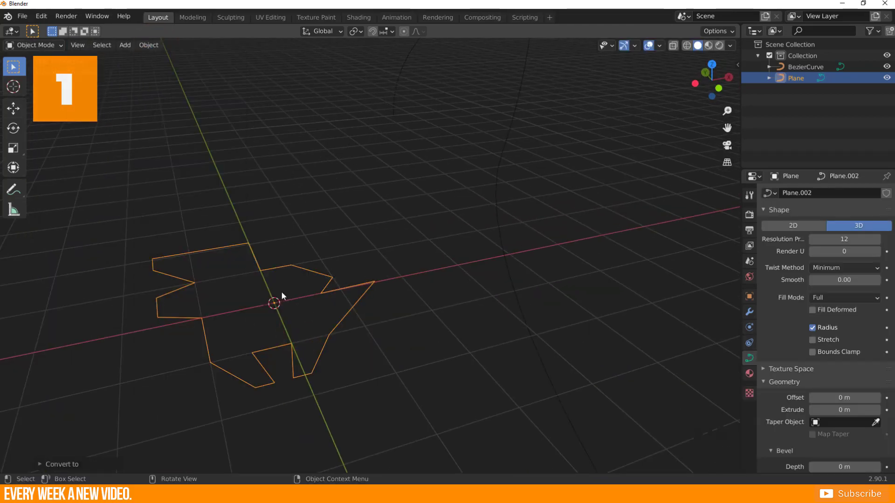
Assign the converted plane outline as the BezierCurve's bevel object and inspect the beveled curve
middle_click_drag(281, 292, 484, 253, "shift")
left_click(483, 254)
scroll(879, 427, "down", 2)
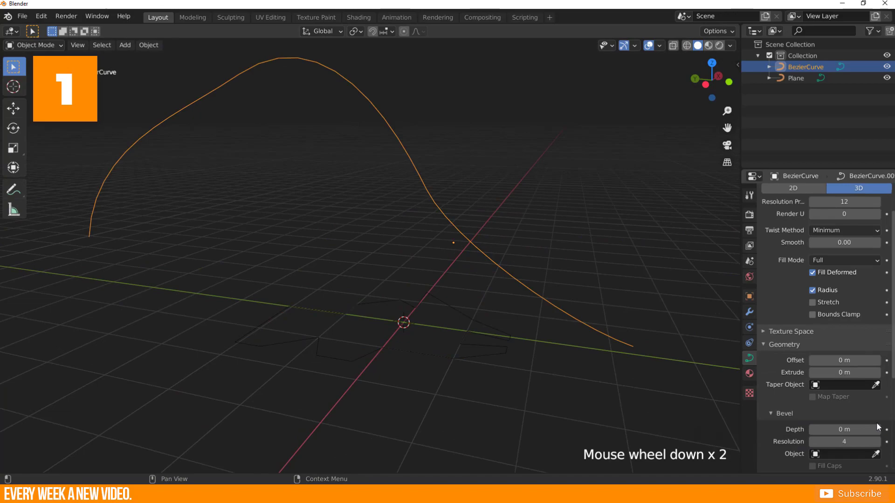
left_click(875, 416)
left_click(495, 330)
middle_click_drag(495, 330, 194, 315)
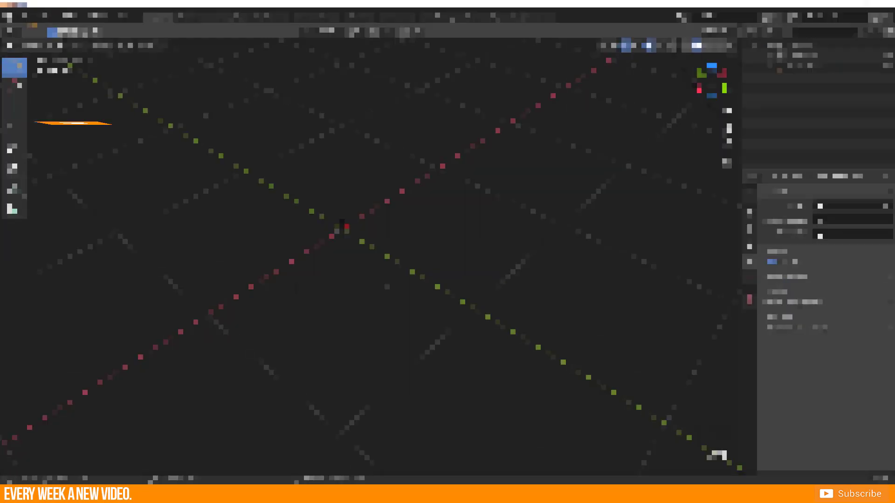
Add a new mesh plane at the origin and enter Edit Mode on it
left_click(292, 283)
key("shift+a")
mouse_move(285, 260)
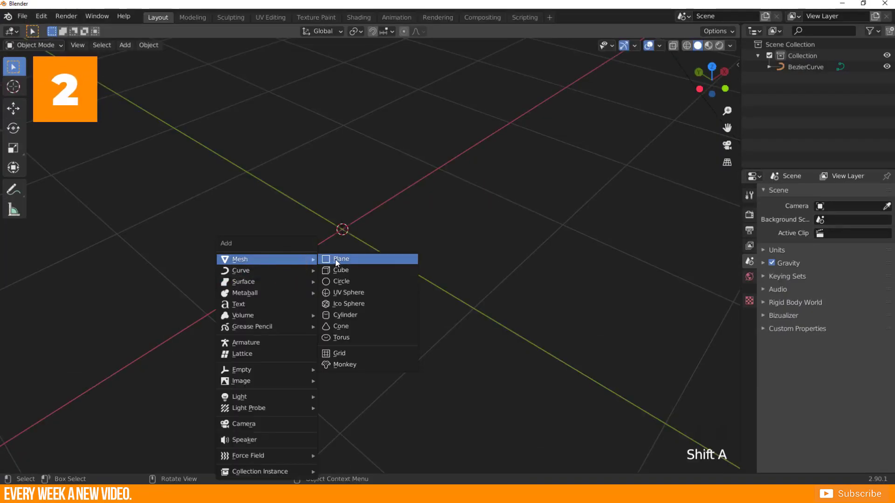
left_click(335, 260)
key("Tab")
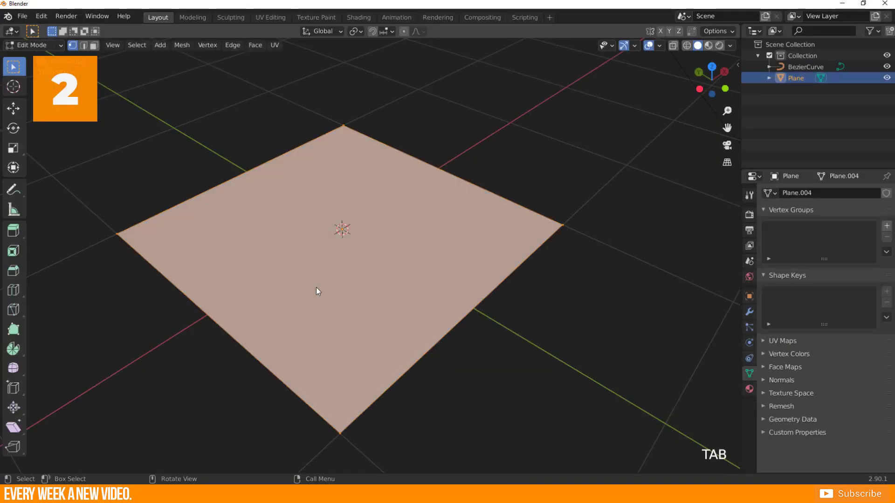
Select all of the plane's vertices and merge them at center into a single vertex
key("a")
key("a")
key("a")
key("a")
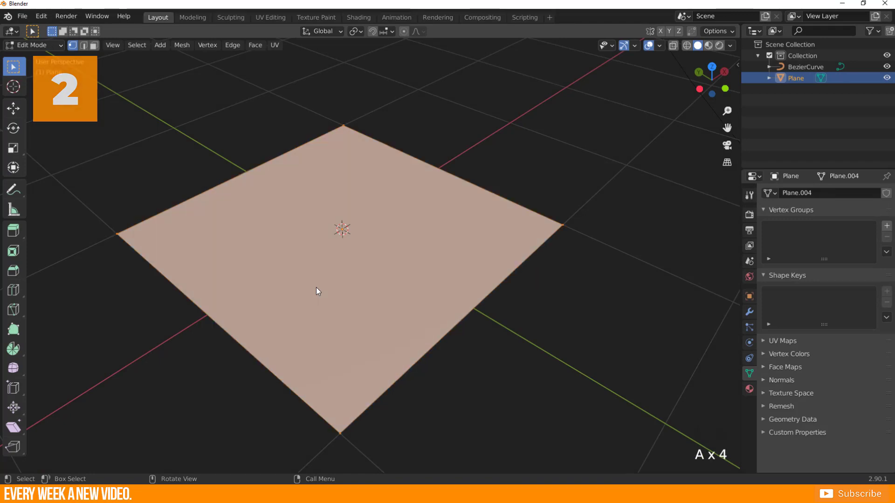
key("m")
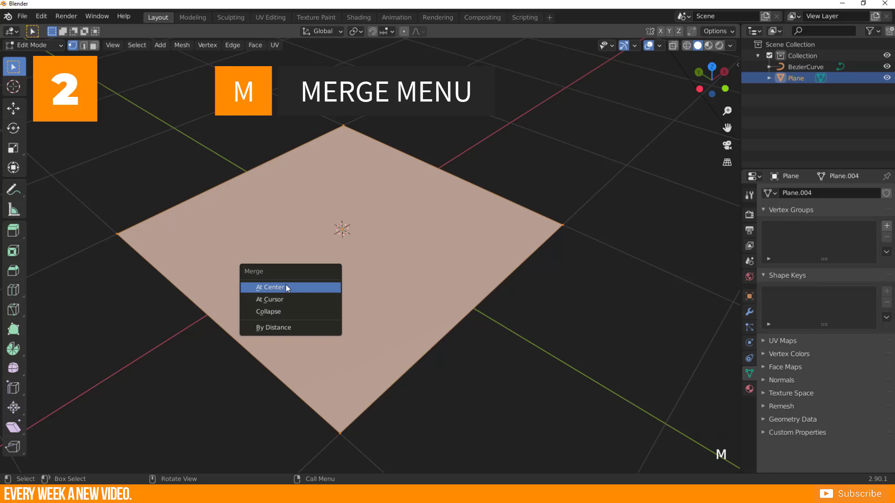
left_click(273, 286)
middle_click_drag(272, 284, 343, 294)
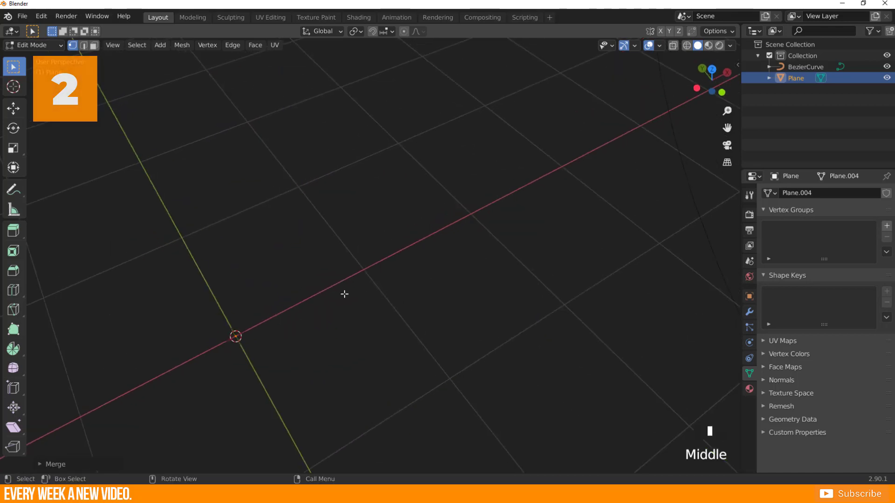
Try moving the merged vertex freely away from the origin and undo the move
key("g")
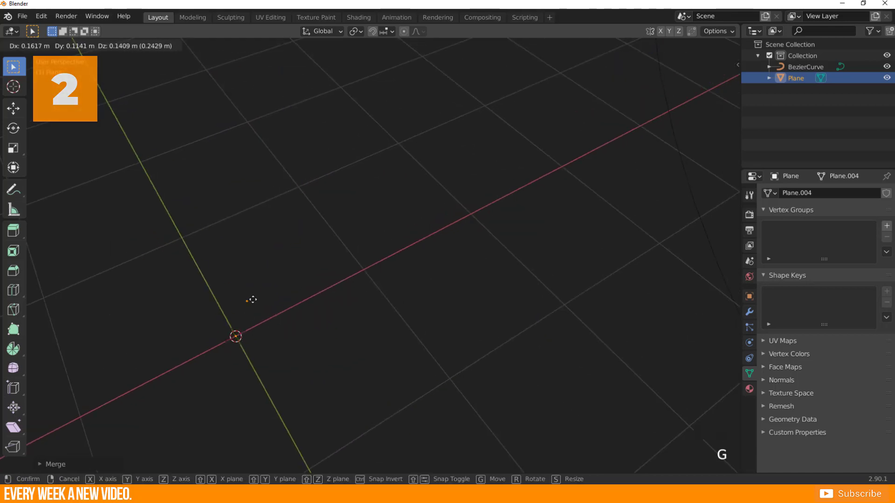
key("ctrl+z")
key("ctrl+z")
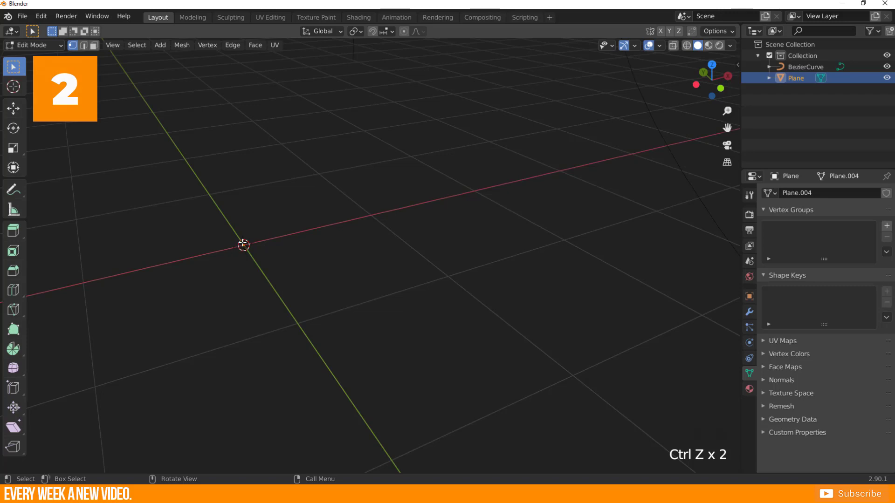
Try extruding the merged vertex in perspective view, first along the X axis, then along Y and into another segment
key("e")
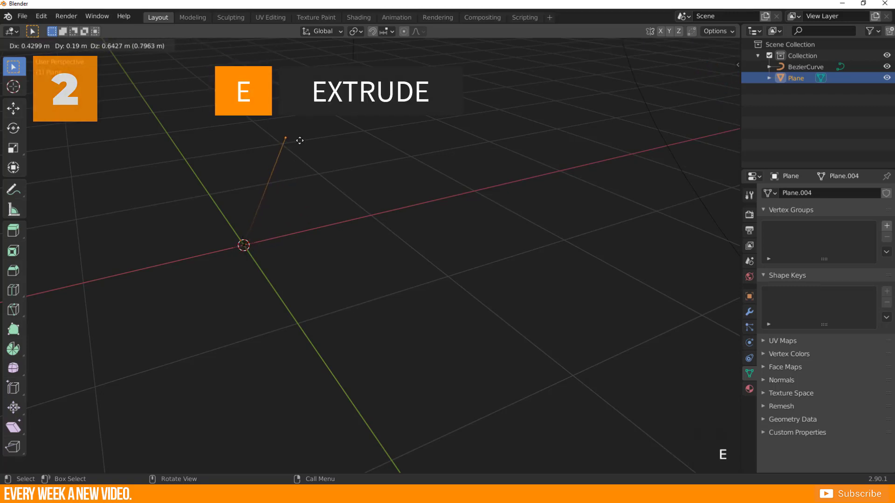
key("x")
left_click(425, 226)
key("e")
middle_click_drag(427, 228, 437, 238)
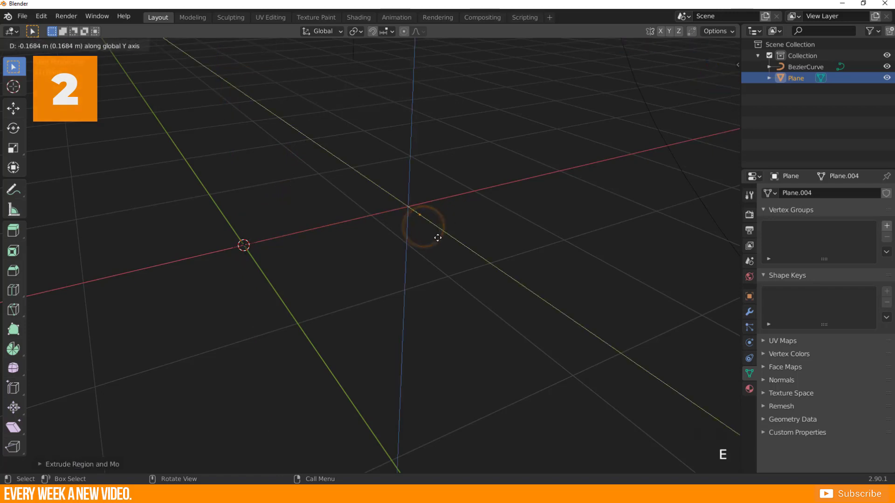
left_click(487, 280)
key("e")
middle_click_drag(471, 284, 286, 326)
left_click(369, 307)
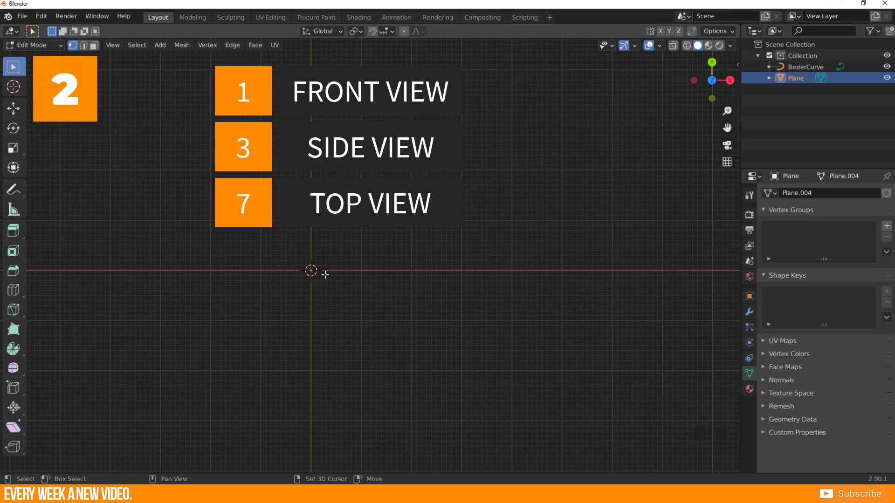
Enable snapping in Increment mode for moving
key("shift+Tab")
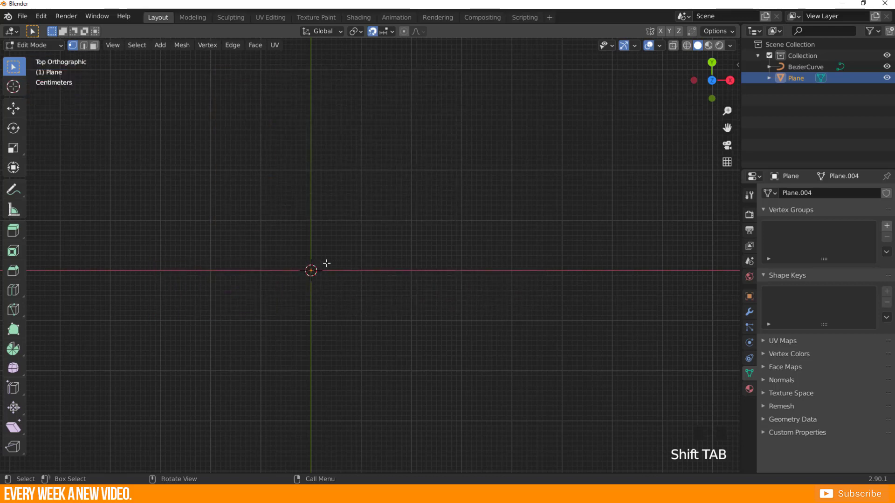
left_click(384, 32)
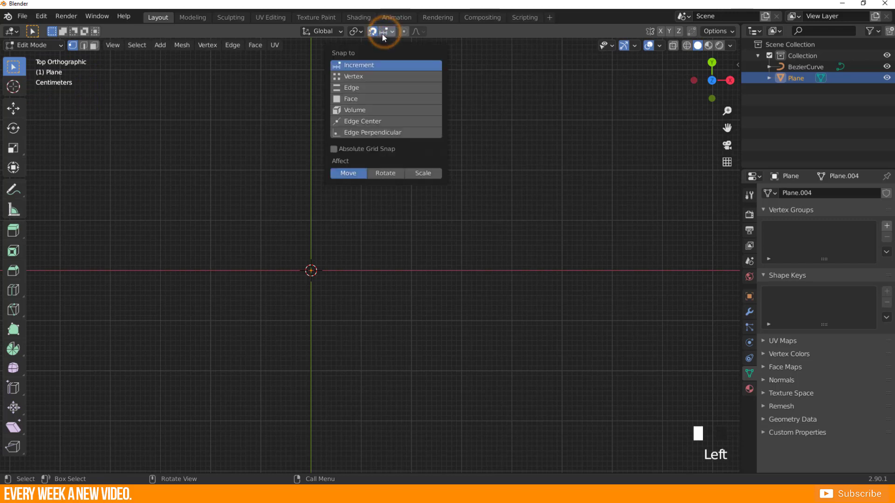
left_click(373, 32)
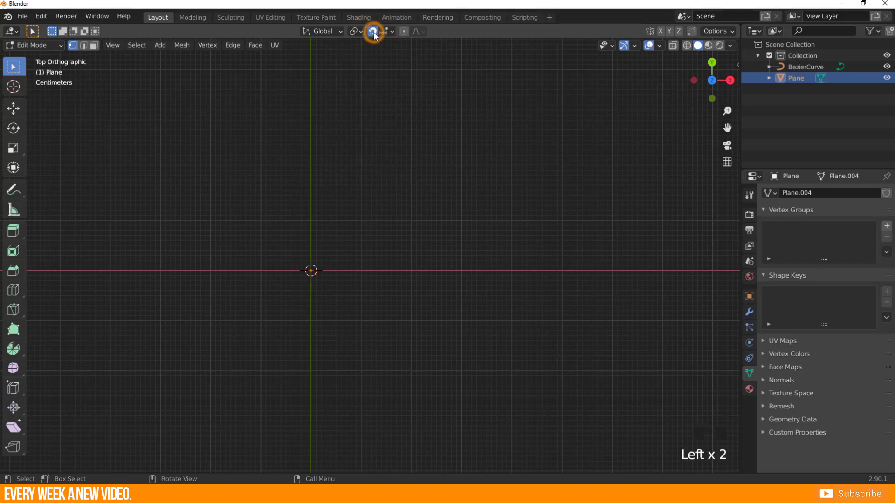
Extrude the origin vertex up along Y, across along X, down, and diagonally to the X axis
key("e")
left_click(311, 217)
key("e")
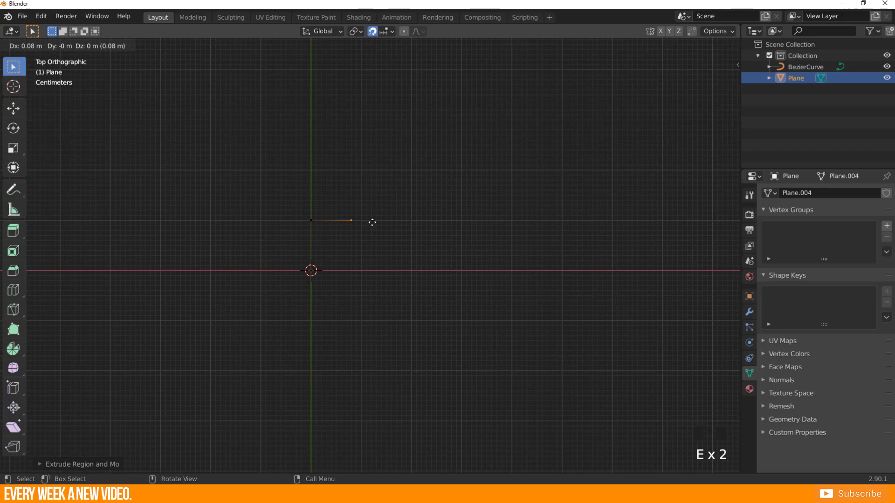
left_click(381, 222)
key("e")
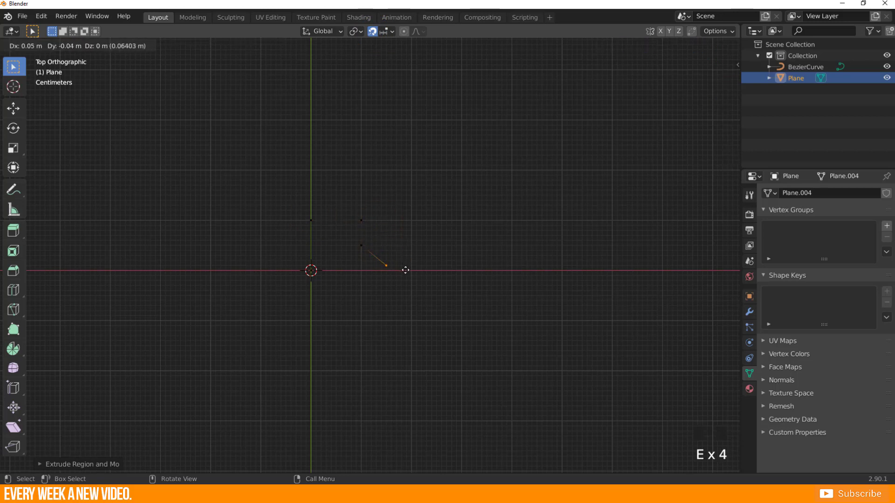
left_click(406, 270)
Continue the outline with a short segment along the X axis, a step up, a segment outward, and a drop below the axis
key("e")
left_click(426, 271)
key("e")
left_click(423, 254)
key("e")
left_click(474, 253)
key("e")
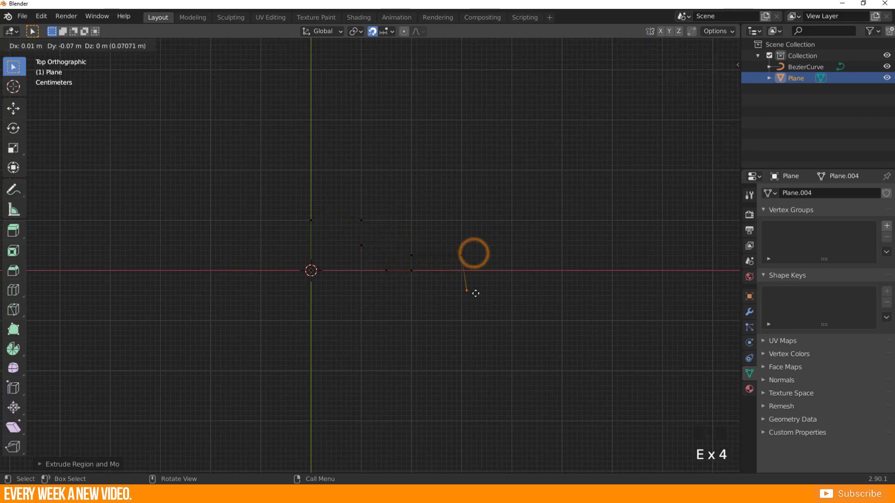
left_click(473, 322)
Extrude the outline's lower side back with a small pointed notch to the Y axis, and close it up to the origin
key("e")
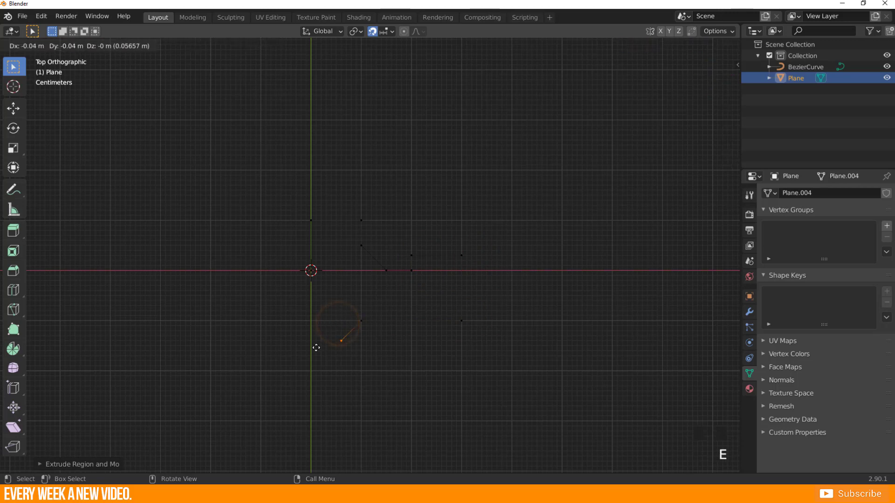
left_click(316, 348)
key("e")
left_click(318, 327)
key("e")
left_click(286, 328)
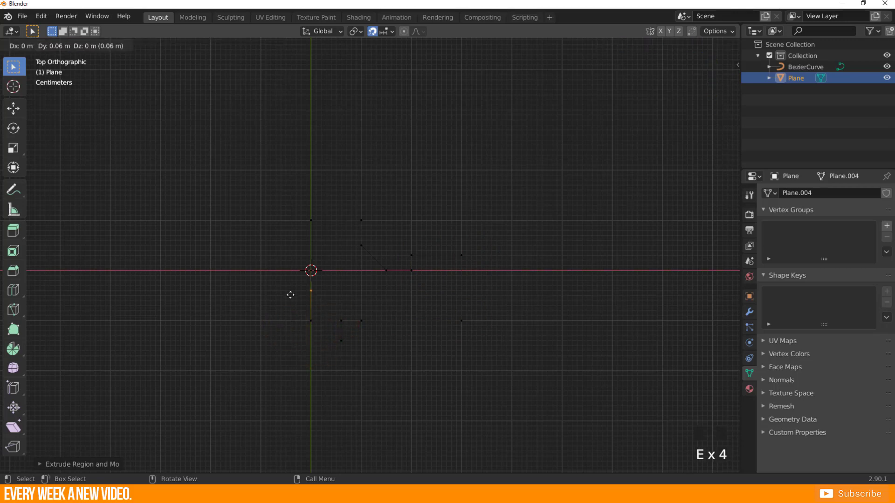
left_click(290, 295)
left_click(313, 270, "shift")
Leave Edit Mode and convert the extruded vertex outline to a curve
scroll(440, 320, "down", 3)
key("KP_Decimal")
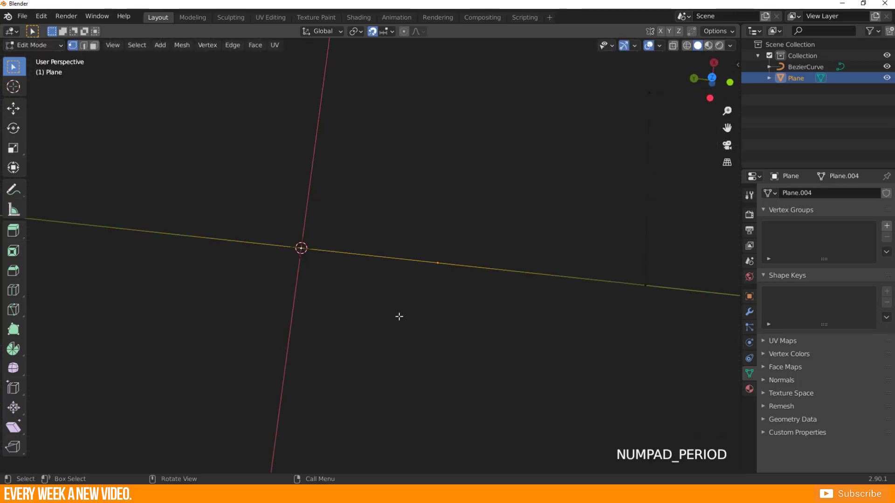
key("Tab")
middle_click_drag(399, 316, 256, 315, "shift")
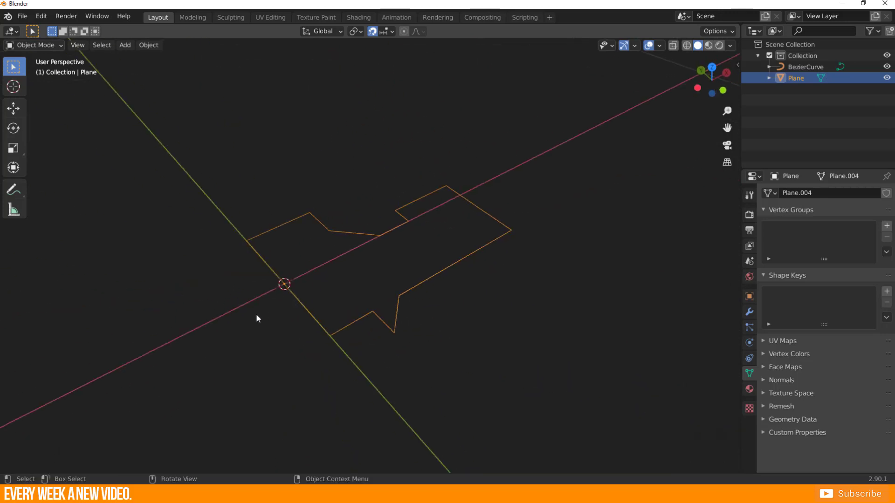
left_click(148, 45)
mouse_move(223, 337)
left_click(287, 336)
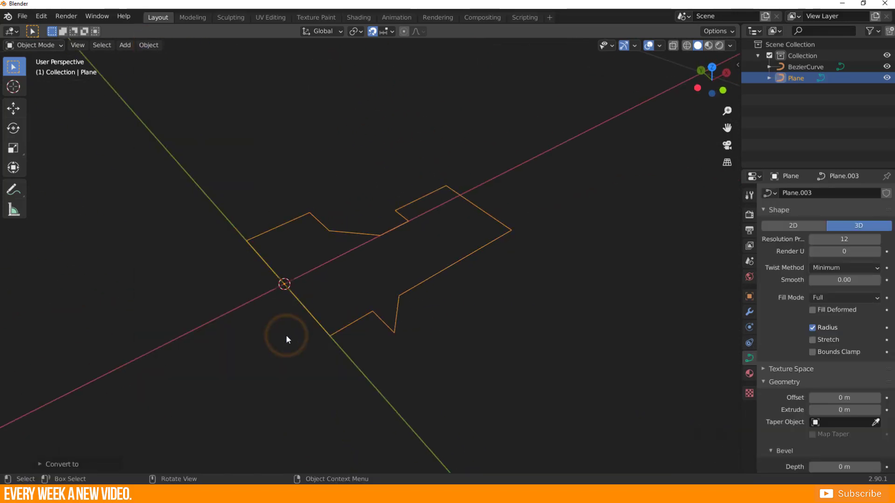
Select the BezierCurve and assign the converted outline at the origin as its bevel object
scroll(287, 335, "down", 14)
left_click(554, 221)
scroll(821, 327, "down", 6)
left_click(875, 379)
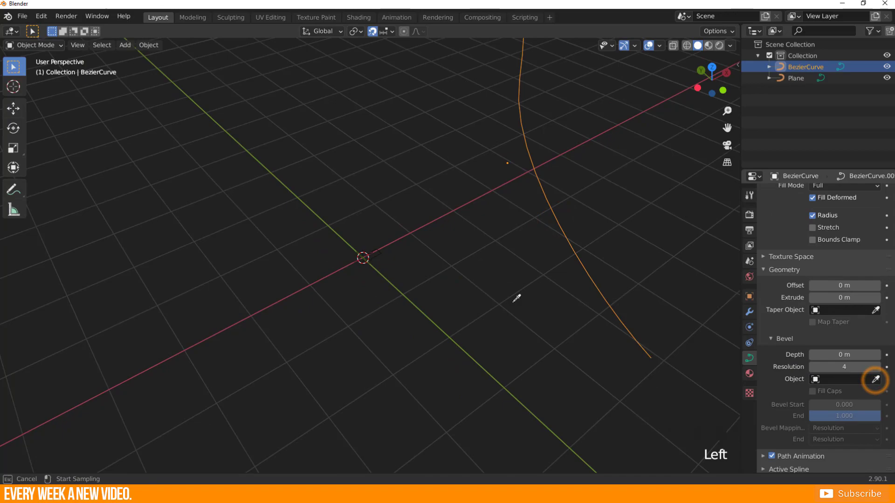
left_click(378, 256)
Scale the outline profile at the origin to resize the curve's bevel and inspect the resulting shape
left_click(375, 256)
key("s")
left_click(496, 245)
scroll(496, 246, "down", 3)
middle_click_drag(495, 245, 315, 255)
scroll(526, 253, "down", 6)
middle_click_drag(525, 254, 450, 283)
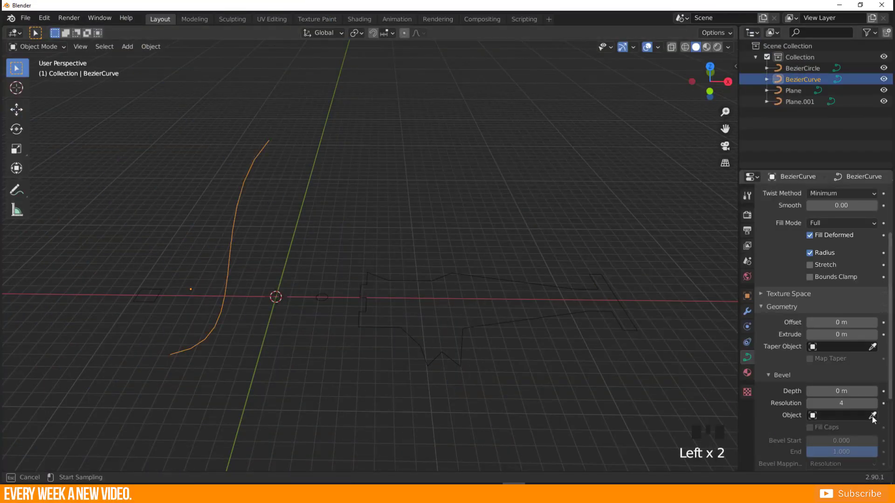
Assign the square profile as the BezierCurve's bevel object and BezierCircle as the bevel object of Plane.001
left_click(158, 297)
left_click(494, 330)
left_click(873, 415)
left_click(327, 299)
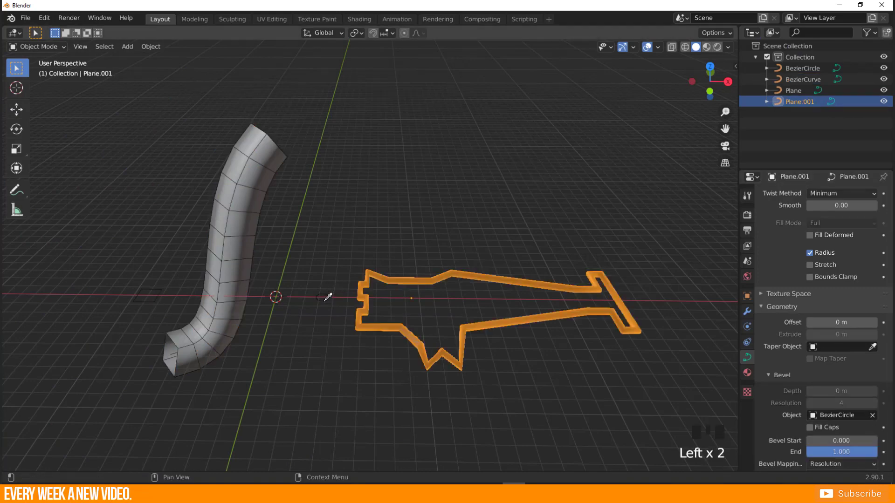
Select the circle profile and scale it to change the tube thickness along Plane.001
scroll(350, 322, "up", 7)
middle_click_drag(350, 400, 355, 315, "shift")
scroll(355, 315, "down", 6)
left_click(312, 261)
key("s")
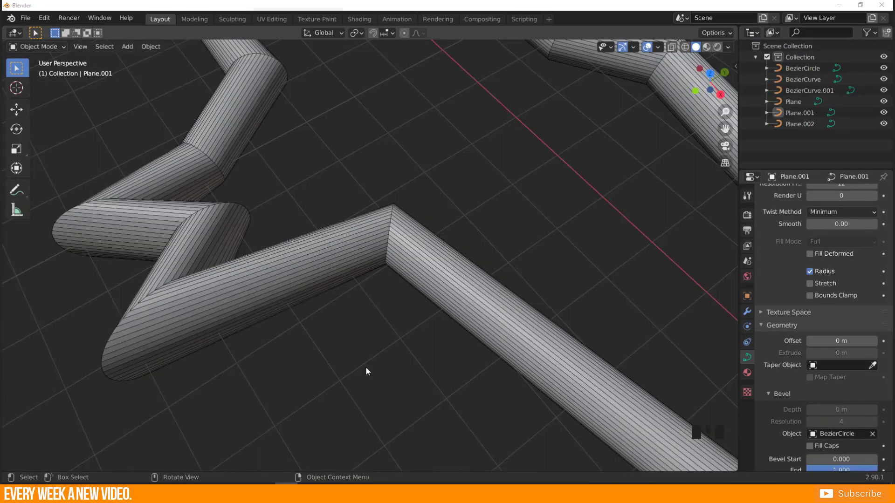
Enter Edit Mode on Plane.001 and move the control point at the tube's sharp corner slightly
left_click(356, 248)
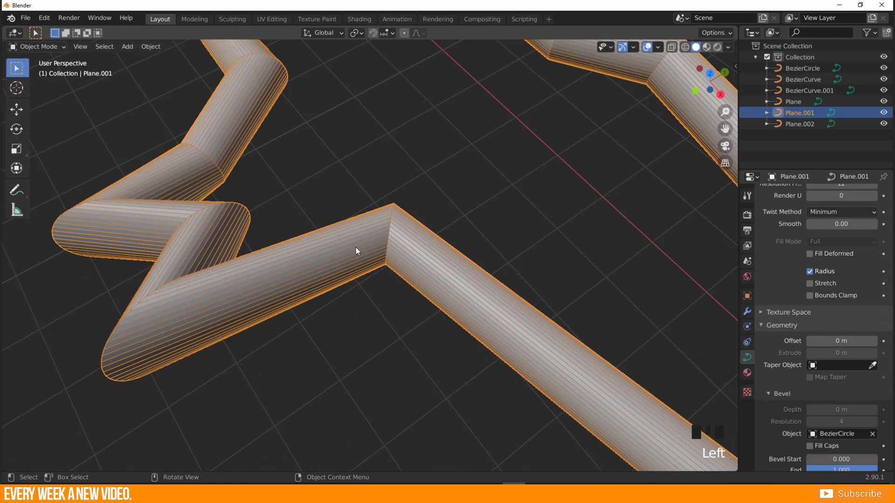
key("Tab")
left_click(394, 240)
key("g")
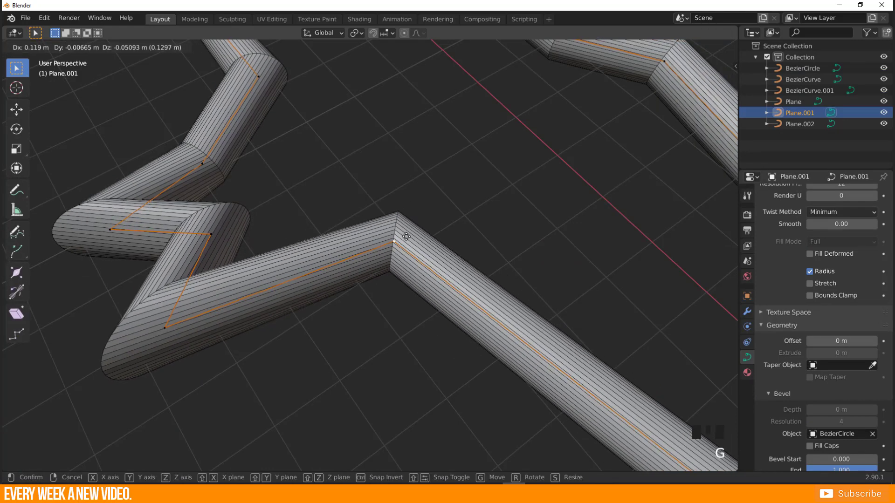
left_click(399, 228)
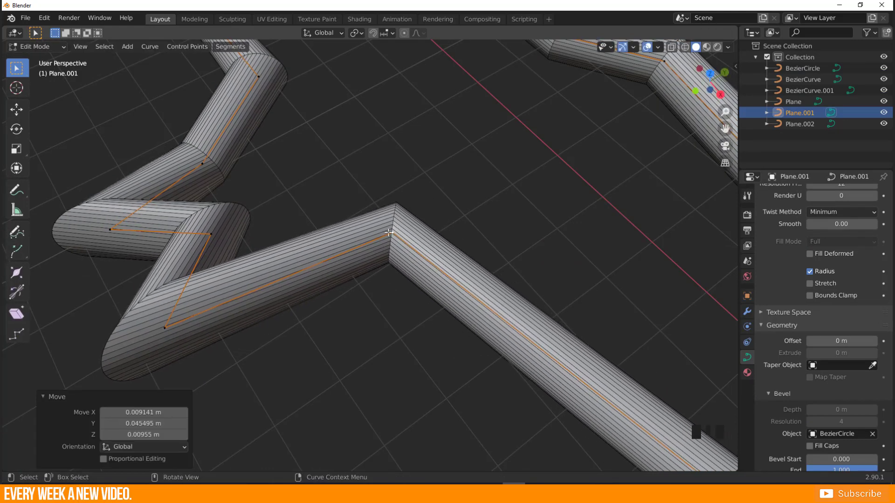
Try the different handle types on the selected corner control point of Plane.001, ending with Toggle Free/Align
key("v")
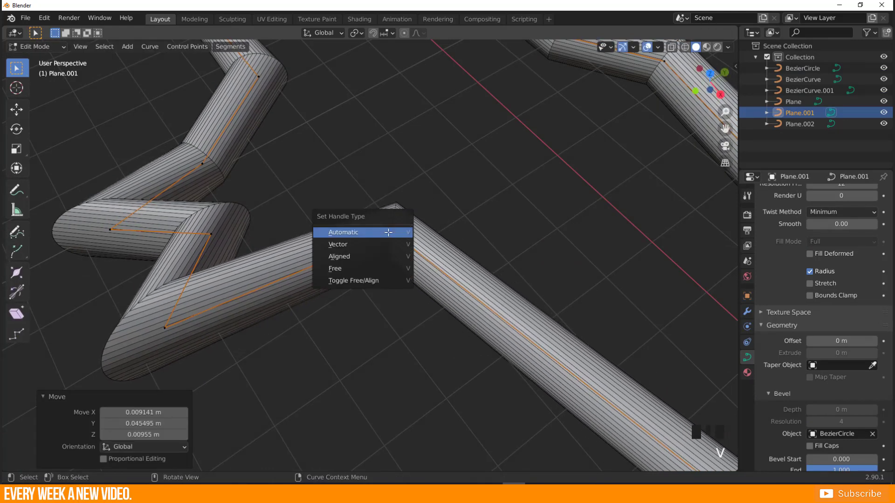
left_click(343, 232)
key("v")
left_click(344, 244)
key("v")
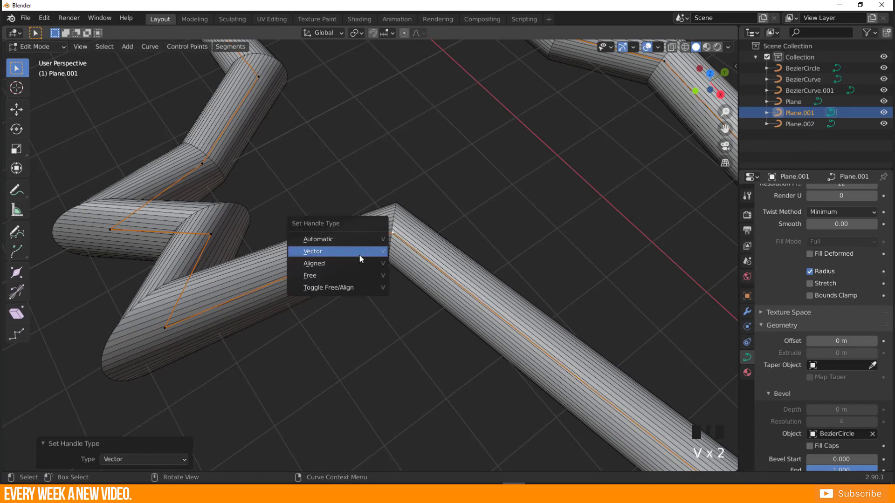
left_click(353, 262)
key("v")
left_click(349, 274)
key("v")
left_click(348, 268)
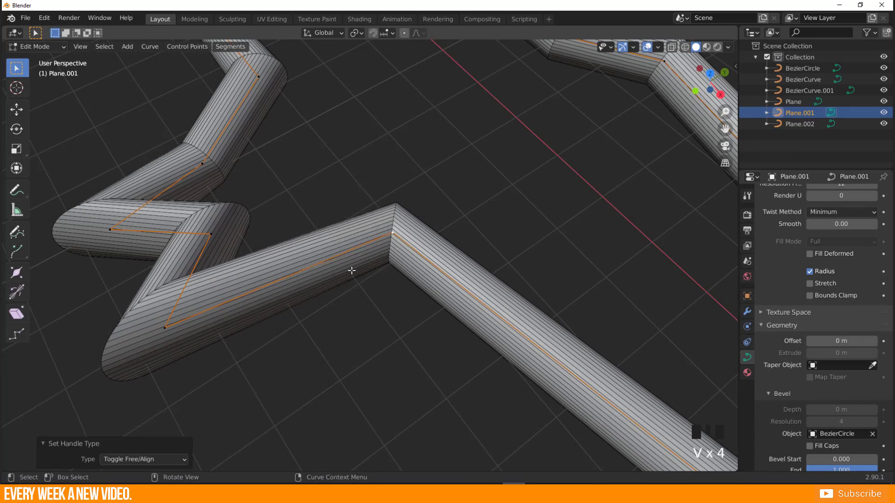
Move the control point at the tube's sharp corner outward
left_click(393, 232)
key("g")
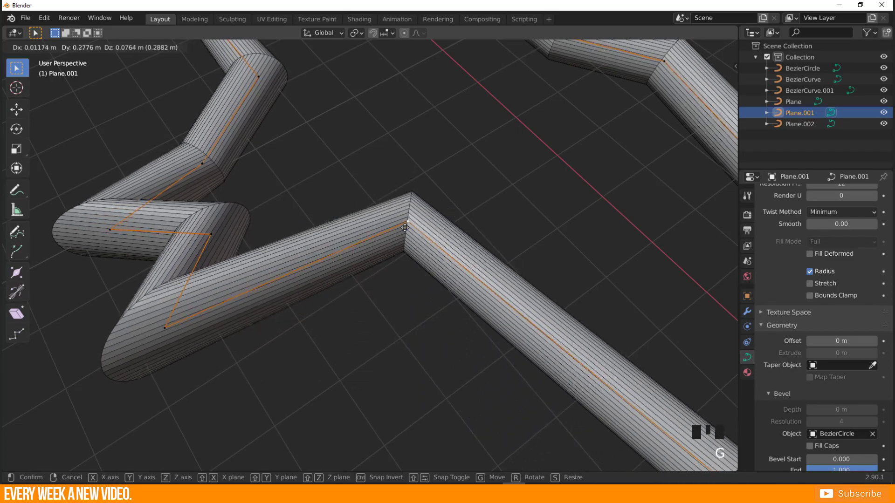
left_click(411, 195)
scroll(328, 201, "up", 5)
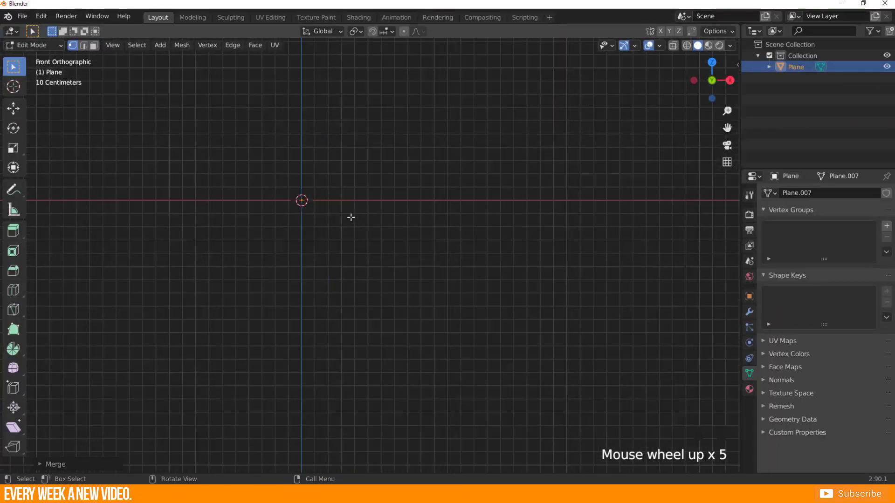
Extrude the merged vertex in front view: up from the origin, sideways along positive X, and up again along Z
key("e")
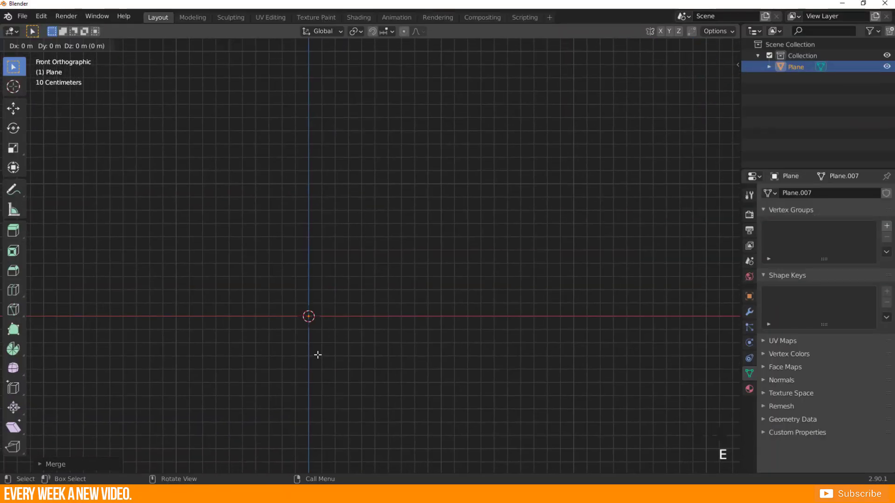
left_click(314, 242)
key("e")
left_click(466, 239)
key("e")
key("z")
left_click(466, 150)
Extrude the path's end vertex along Y in side view, and extrude it straight down from there
middle_click_drag(468, 180, 450, 213)
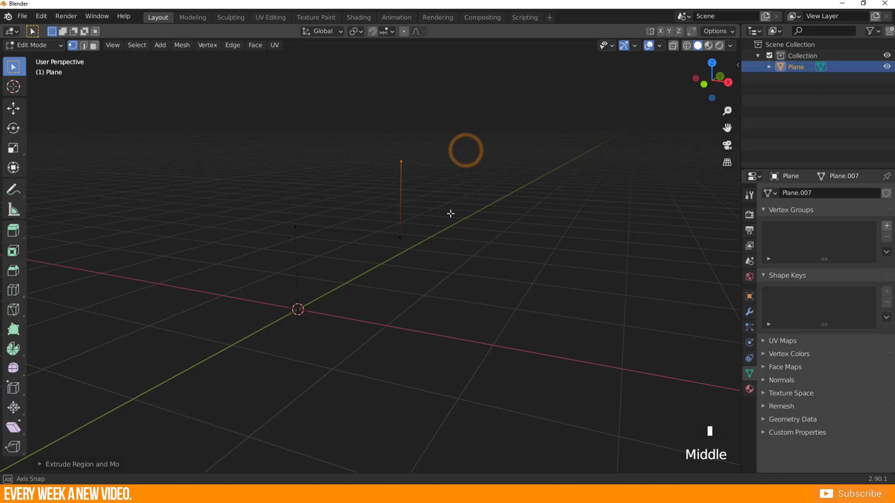
key("KP_3")
key("e")
key("y")
left_click(421, 190)
key("e")
left_click(422, 250)
Extrude the end vertex along positive X in front view, followed by a short downward segment
key("KP_1")
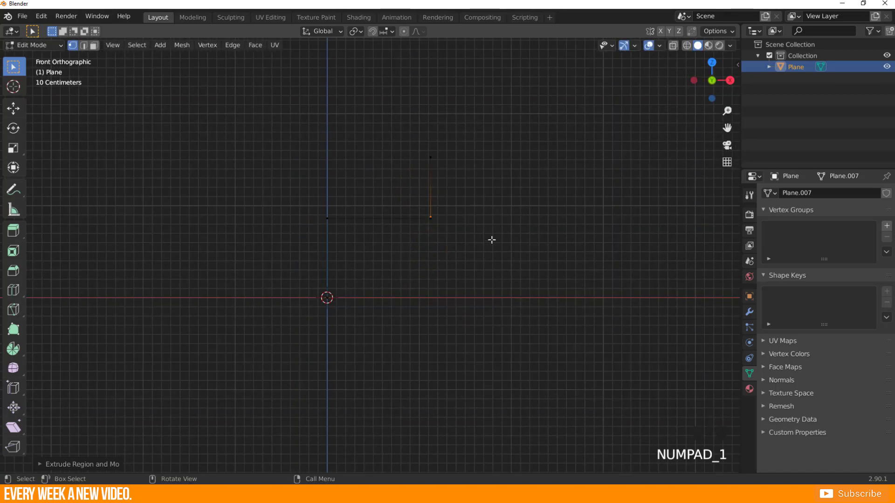
key("e")
left_click(543, 238)
key("e")
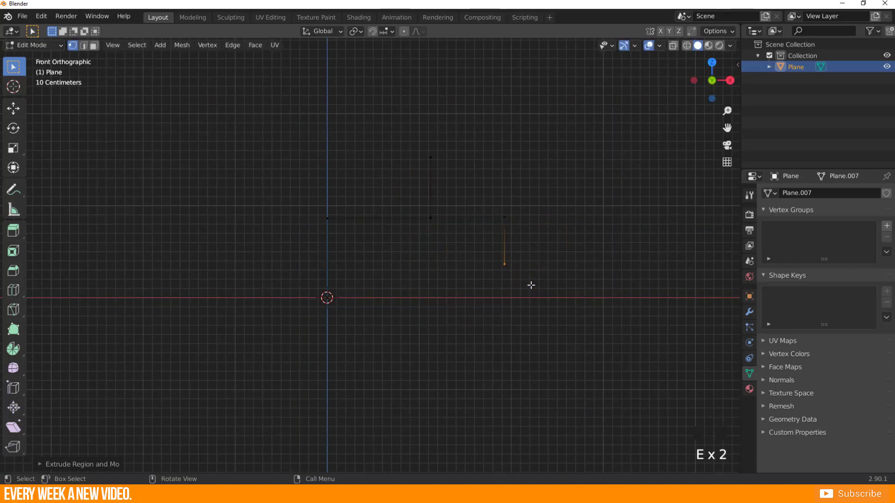
Extrude the end vertex in top view along Y, back along negative X and toward negative Y, finishing in Object Mode
key("KP_7")
scroll(389, 319, "down", 4)
scroll(389, 316, "up", 4)
key("e")
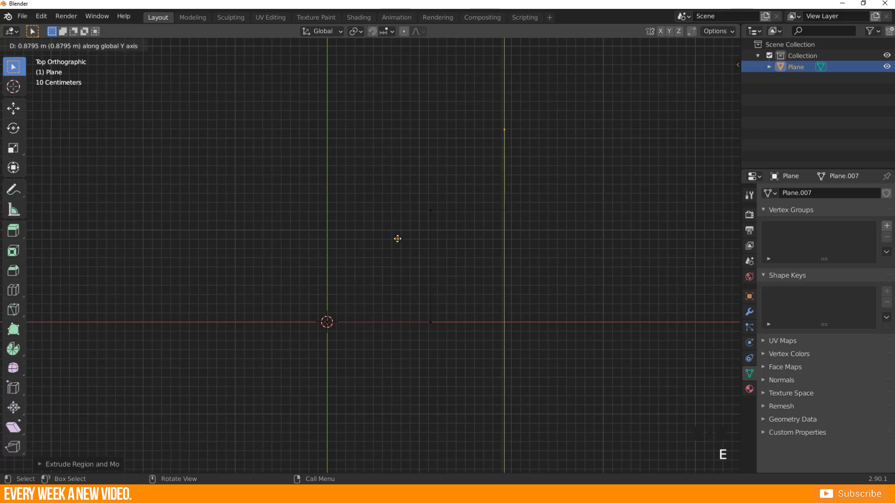
left_click(397, 239)
key("e")
left_click(167, 230)
key("e")
left_click(205, 420)
key("Tab")
middle_click_drag(205, 420, 316, 285)
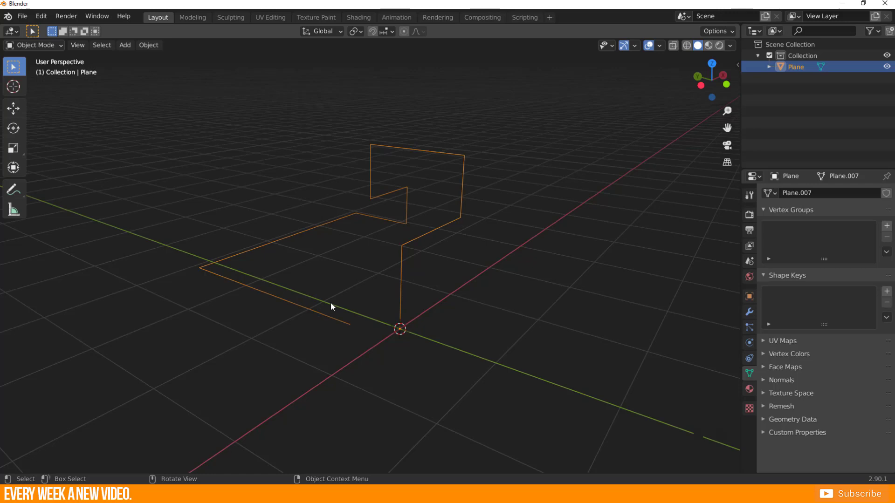
Bevel the whole path in Edit Mode with the bevel set to affect Vertices
key("Tab")
middle_click_drag(335, 300, 319, 296)
key("ctrl+b")
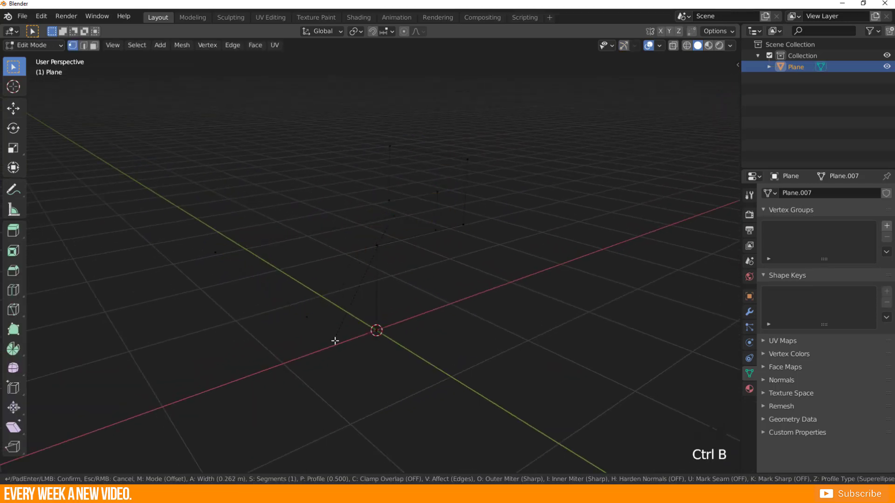
left_click(262, 350)
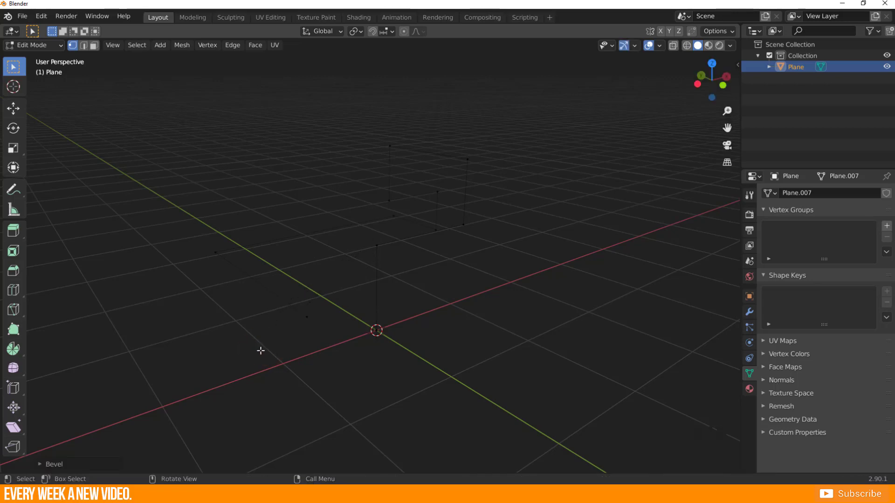
left_click(39, 465)
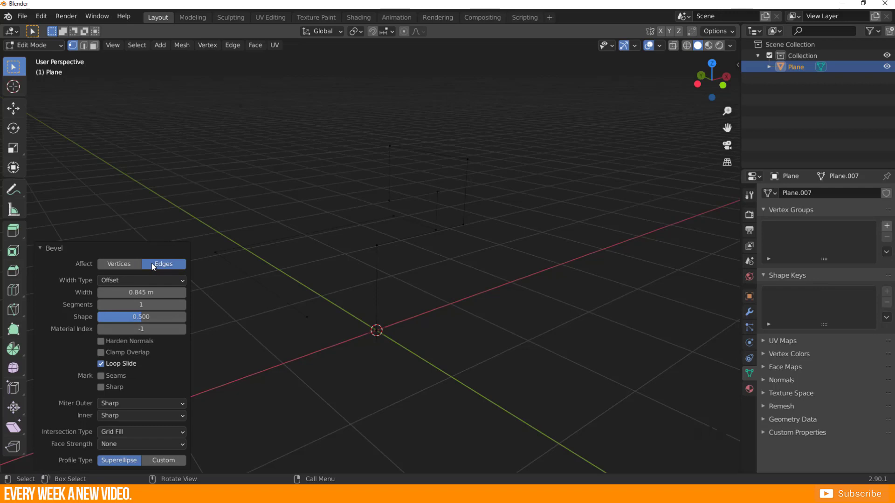
left_click(125, 264)
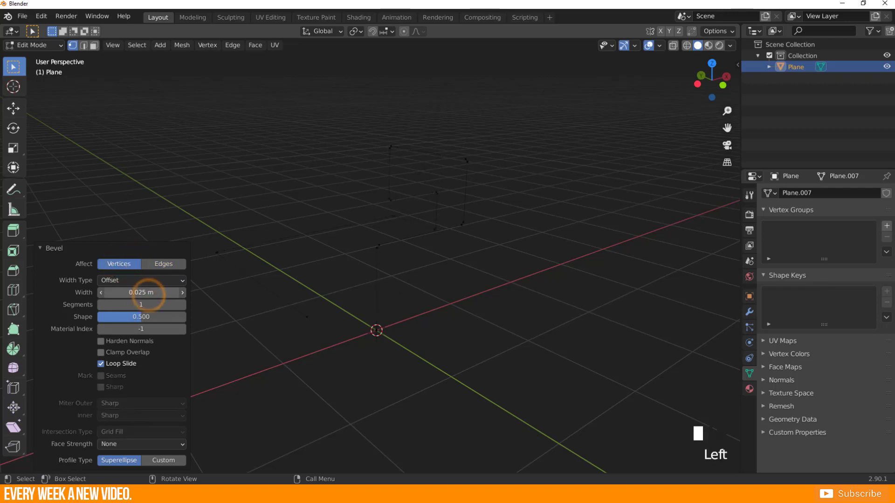
Round the path's corners by setting the vertex bevel to a width of 0.165 m with 13 segments
mouse_move(149, 296)
left_mouse_down()
mouse_move(168, 295)
mouse_move(161, 308)
left_mouse_up()
middle_click_drag(279, 298, 256, 309)
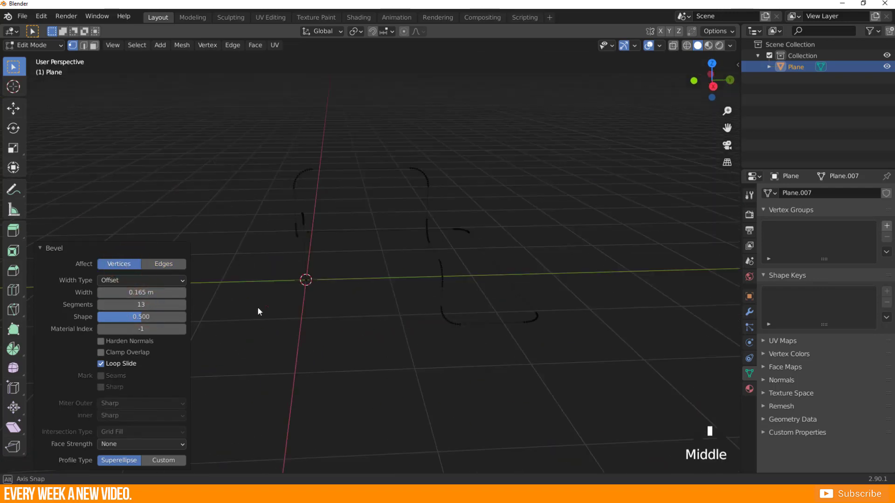
left_click_drag(145, 292, 142, 292)
middle_click_drag(354, 327, 259, 326)
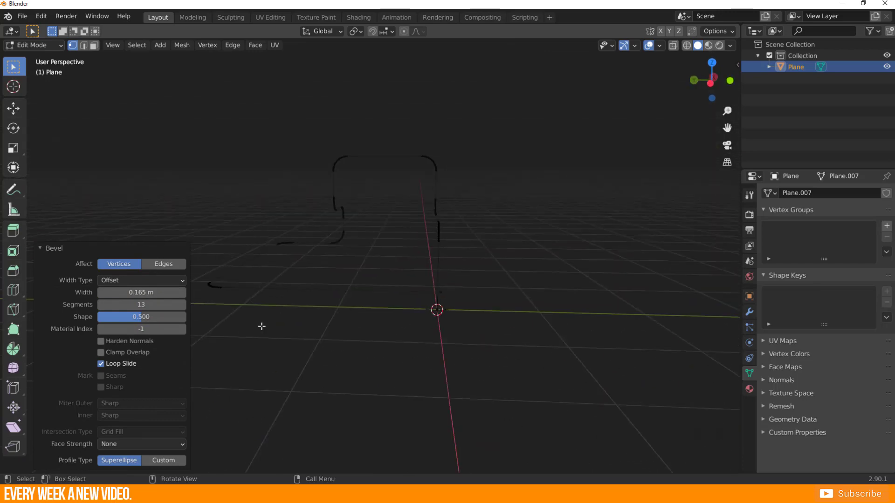
Return to Object Mode and convert the rounded path mesh to a curve
key("Tab")
middle_click_drag(349, 295, 476, 301)
left_click(154, 45)
mouse_move(166, 322)
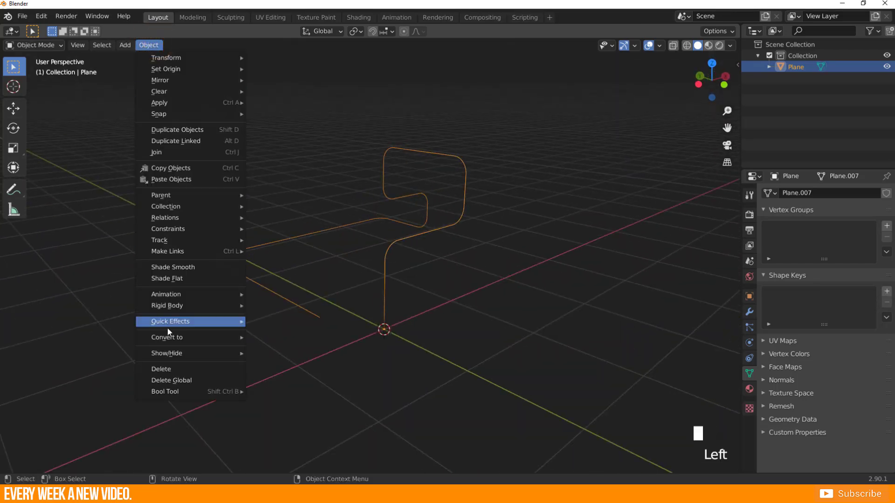
left_click(289, 334)
Add a Bezier circle, scale it down and move it along negative X away from the origin
key("shift+a")
left_click(275, 271)
left_click(333, 281)
key("s")
left_click(390, 354)
key("g")
key("x")
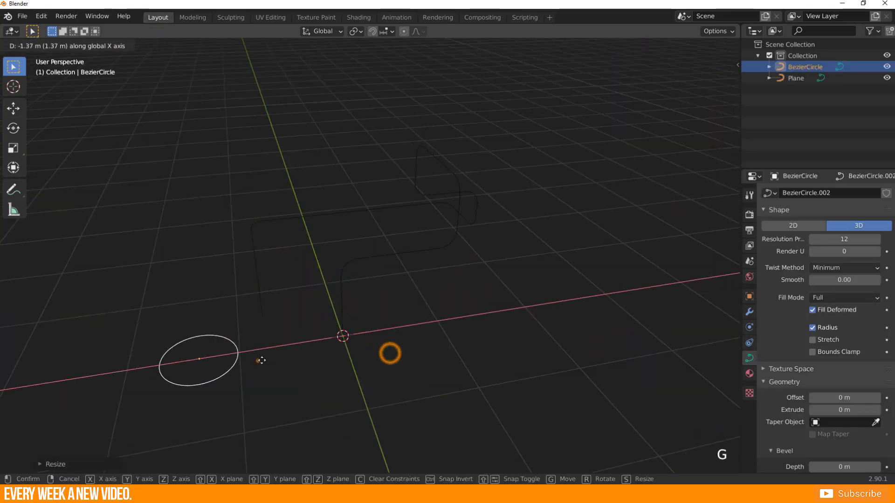
Add a plane, scale it down and convert it to a curve for a square profile
key("shift+a")
left_click(346, 258)
key("s")
left_click(420, 372)
left_click(149, 45)
left_click(306, 335)
Move the square profile along negative X, placing it beyond the circle
key("g")
key("x")
left_click(124, 370)
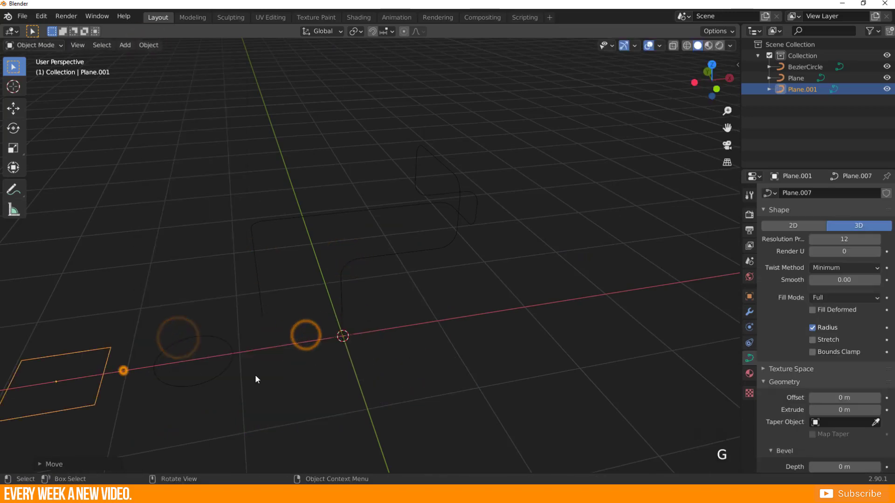
Assign BezierCircle as the bevel object of the rounded path curve
left_click(241, 391)
left_click(344, 304)
scroll(852, 355, "down", 6)
left_click(875, 379)
left_click(228, 368)
Scale down the BezierCircle profile to make the pipe along the path thinner
left_click(228, 367)
key("s")
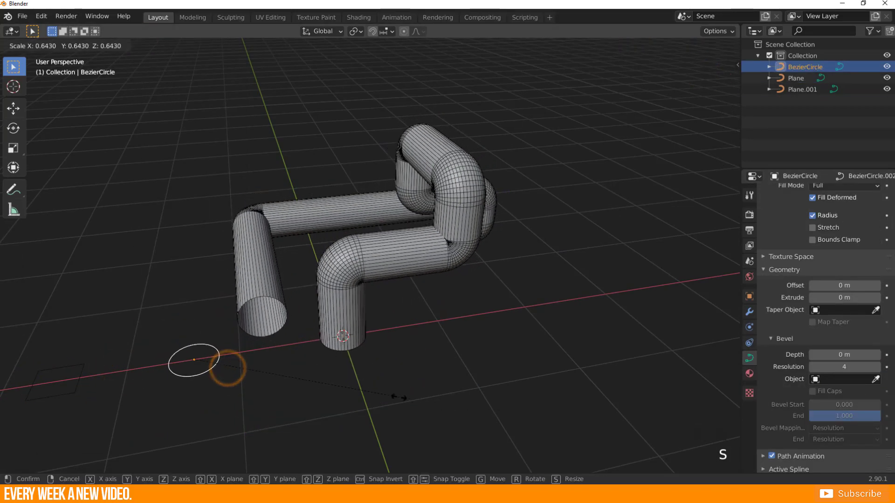
left_click(289, 340)
middle_click_drag(382, 332, 359, 307)
left_click(875, 380)
left_click(80, 326)
key("ctrl+z")
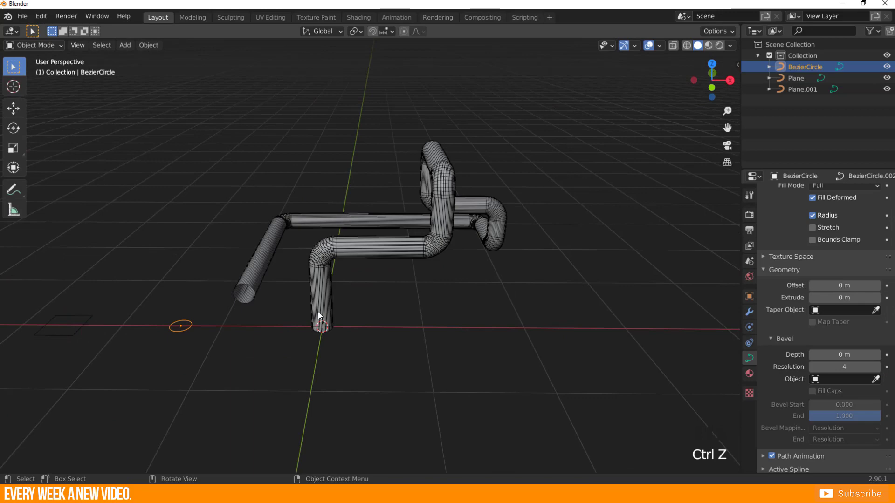
Replace the path curve's bevel object with the square profile, Plane.001
left_click(320, 316)
scroll(874, 381, "down", 3)
left_click(875, 324)
left_click(876, 324)
left_click(81, 326)
Scale the square profile to change the thickness of the beveled path
left_click(85, 326)
key("s")
left_click(261, 317)
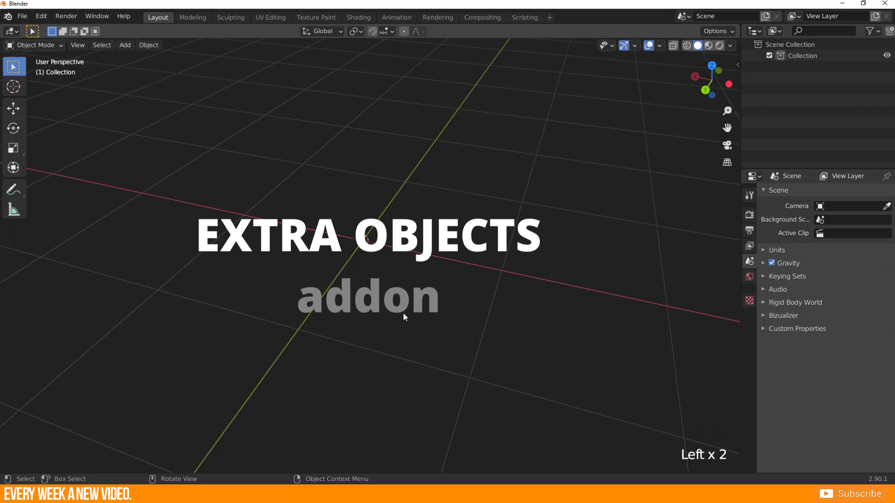
Open the add-on preferences and search for "extra"
left_click(41, 16)
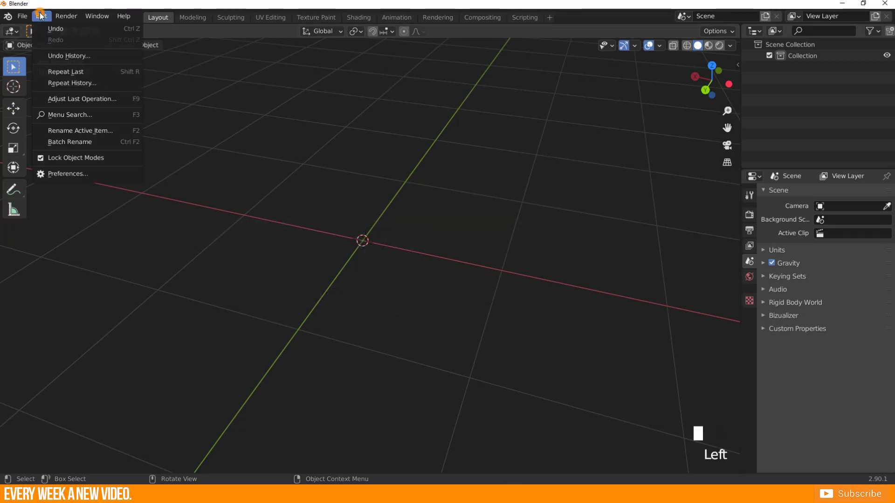
left_click(70, 175)
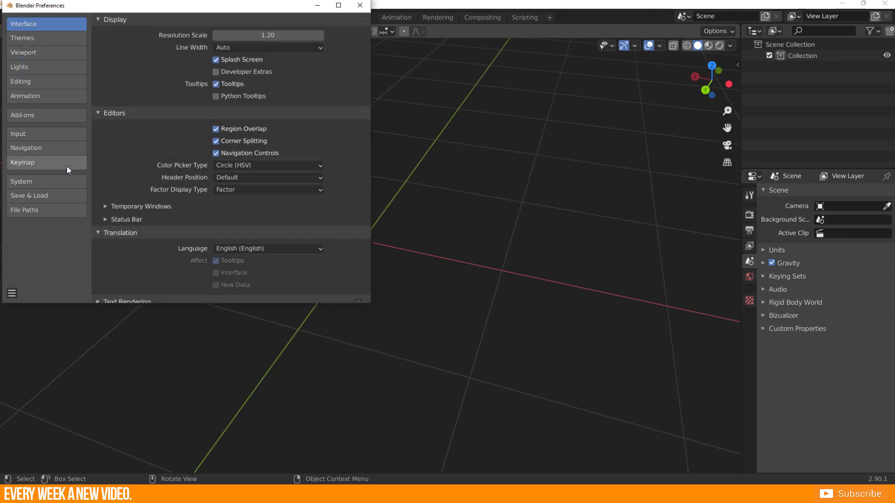
left_click(55, 115)
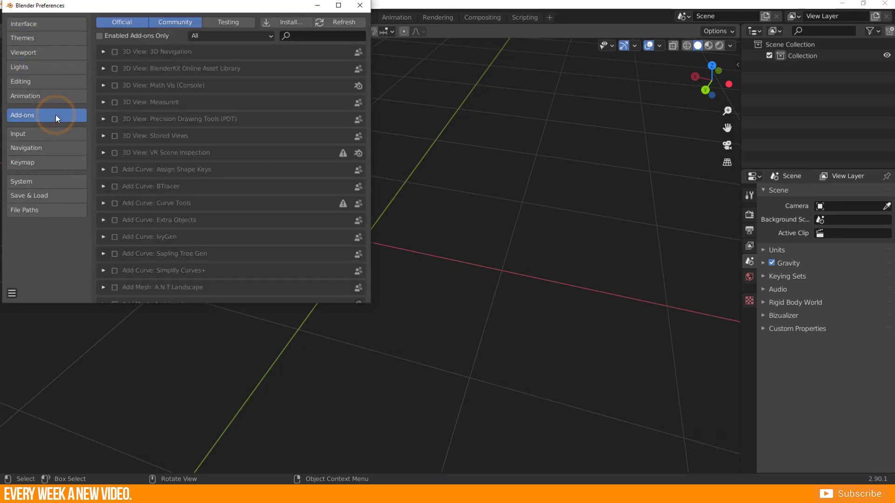
left_click(298, 36)
type("extra")
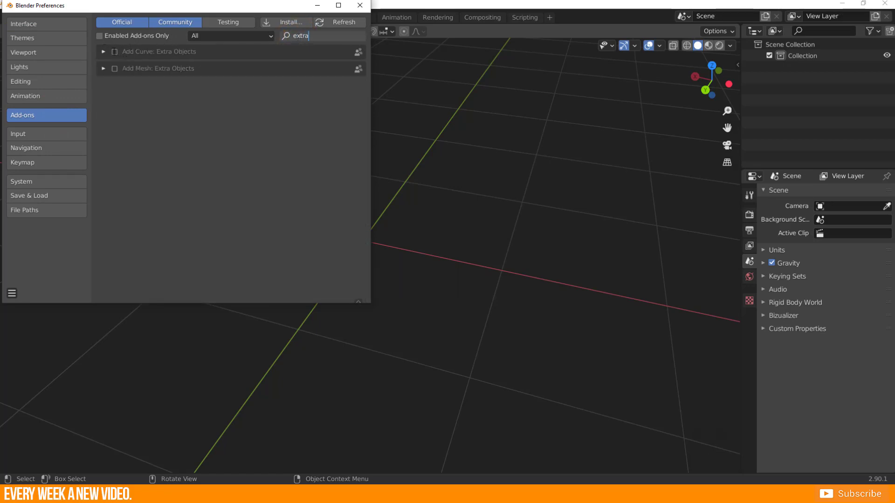
Enable the Add Curve: Extra Objects and Add Mesh: Extra Objects add-ons and close the preferences
left_click(114, 53)
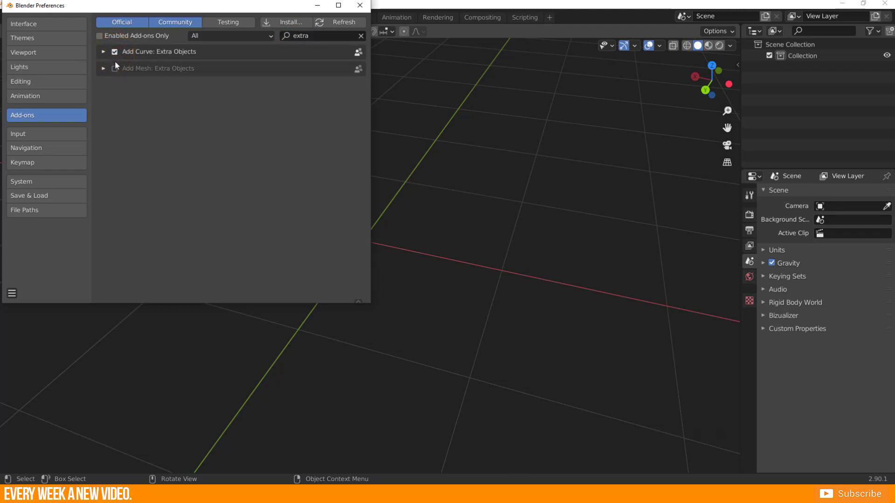
left_click(115, 68)
left_click(359, 6)
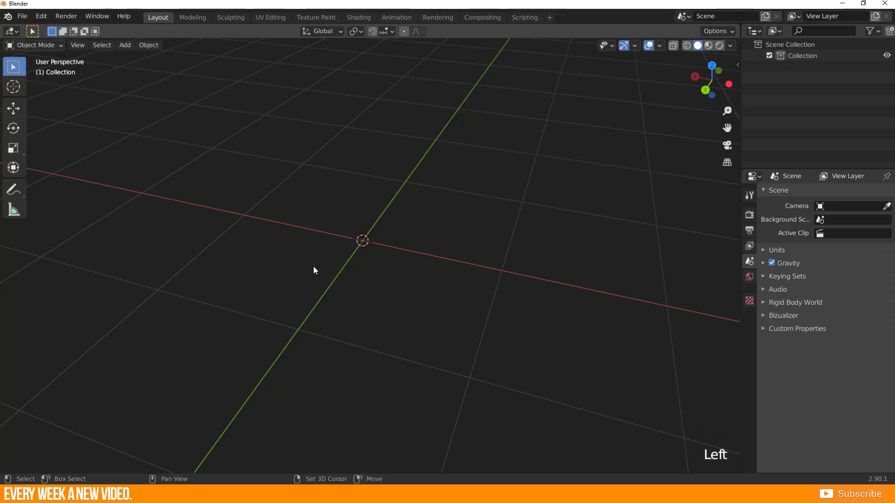
Add a Single Vert mesh object at the origin
key("shift+a")
mouse_move(309, 262)
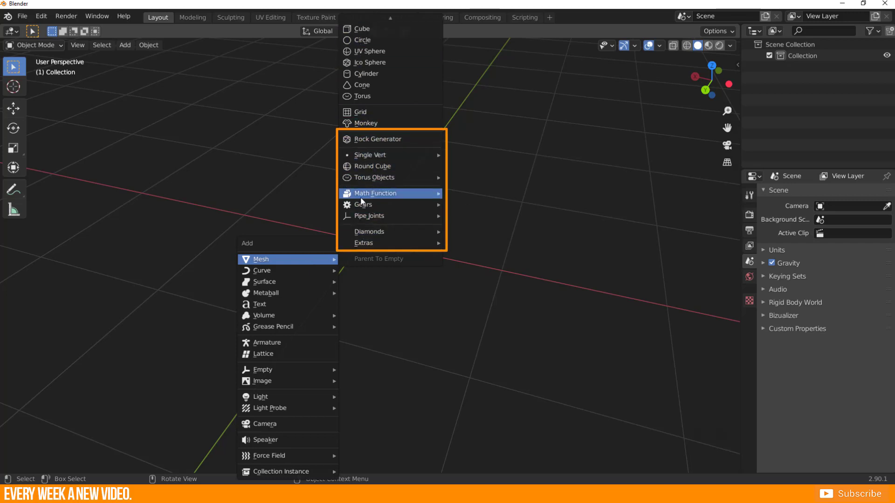
mouse_move(383, 158)
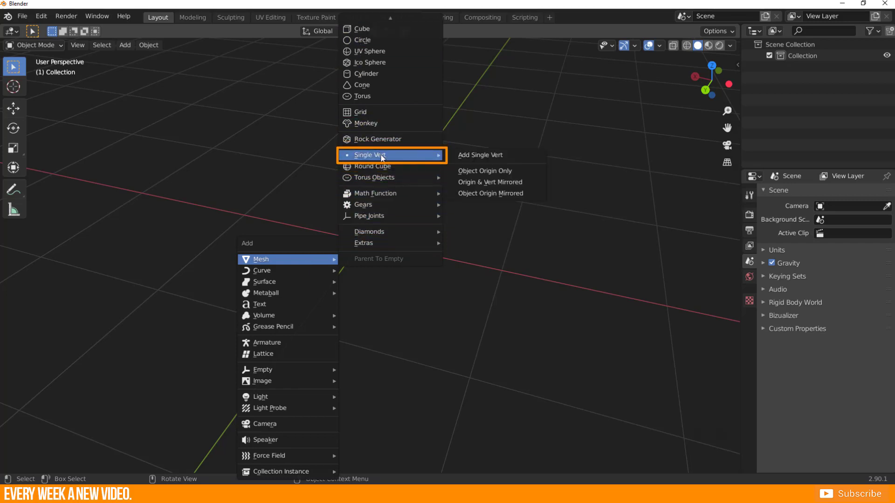
left_click(472, 156)
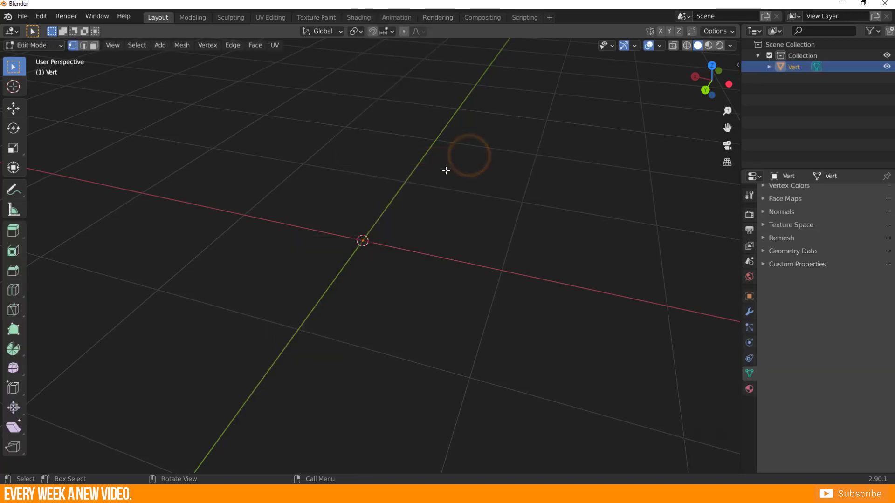
Extrude the single vertex repeatedly into an open chain of edges looping around the origin
key("e")
left_click(297, 166)
key("e")
left_click(189, 223)
key("e")
left_click(215, 368)
key("e")
left_click(424, 384)
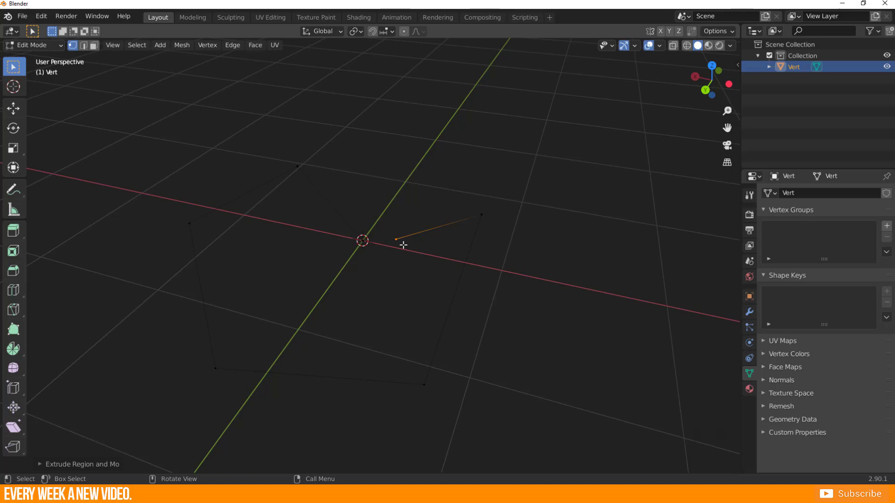
left_click(388, 242)
Return to Object Mode and delete the Vert object
key("Tab")
key("x")
left_click(387, 242)
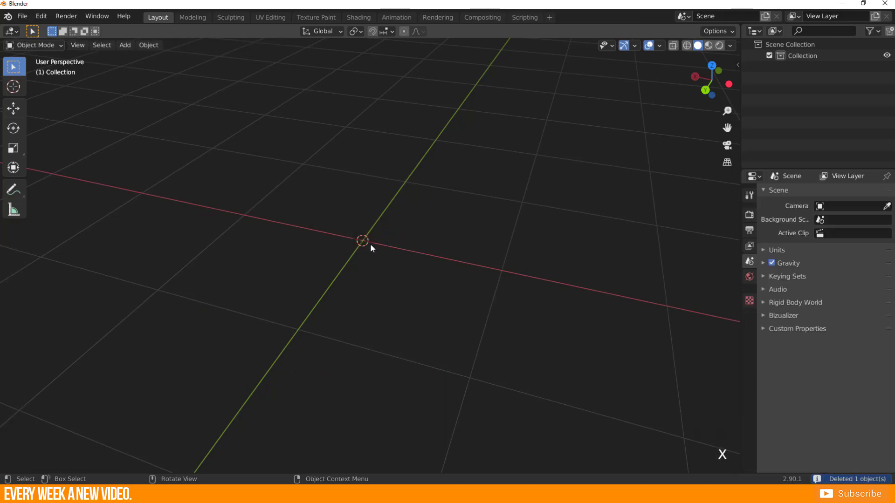
Add a Rectangle curve from the Extra Objects curve types at the origin
key("shift+a")
mouse_move(361, 256)
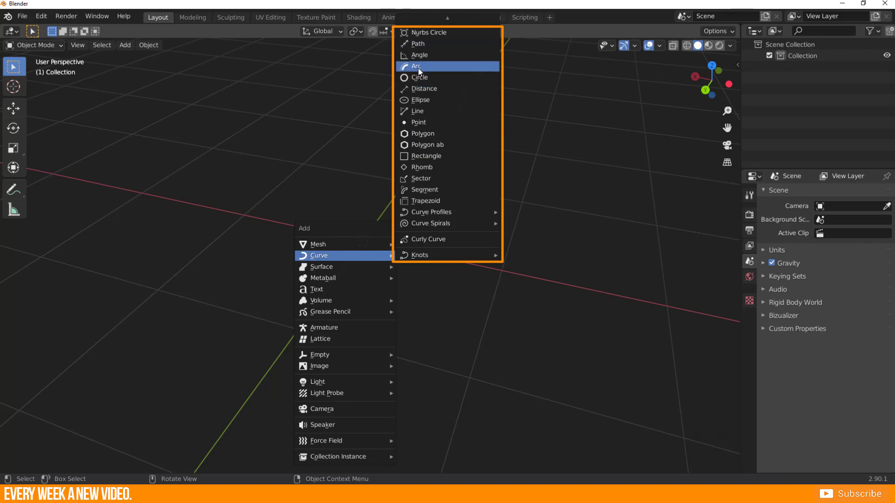
left_click(424, 157)
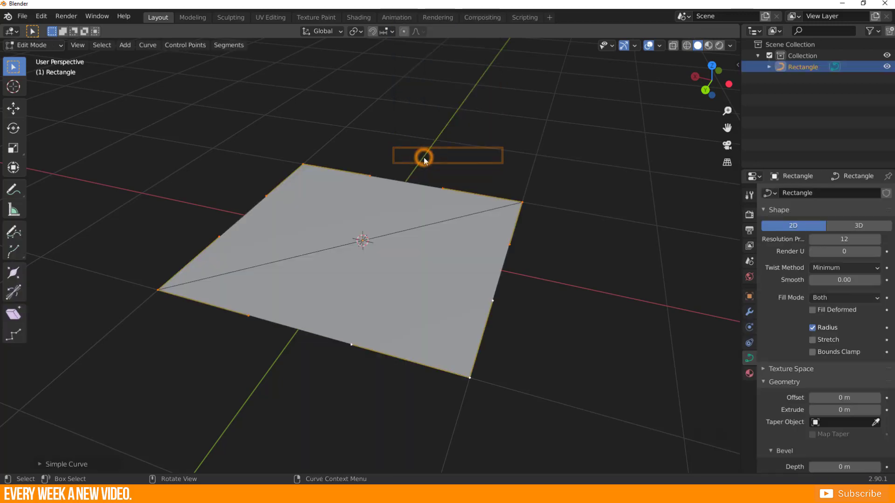
Add a Polygon curve from the Extra Objects curve types at the origin and increase its number of sides
scroll(405, 190, "down", 3)
middle_click_drag(406, 190, 389, 255)
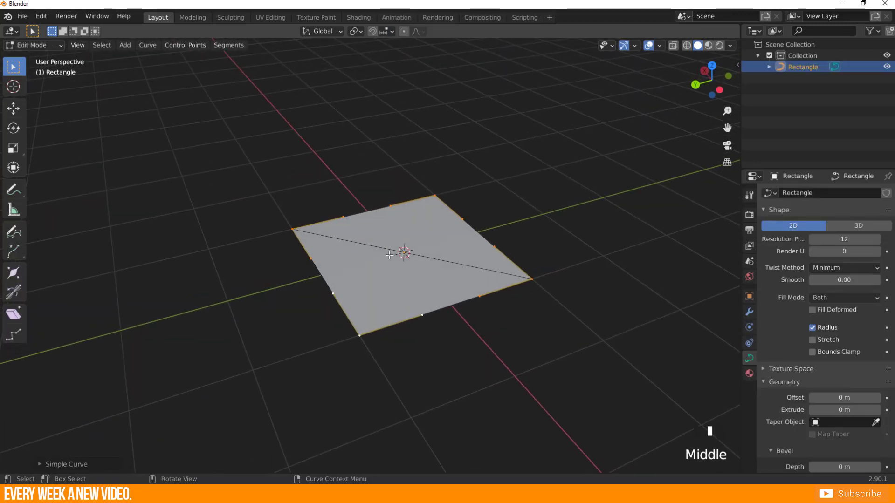
key("shift+a")
left_click(438, 130)
left_click(63, 465)
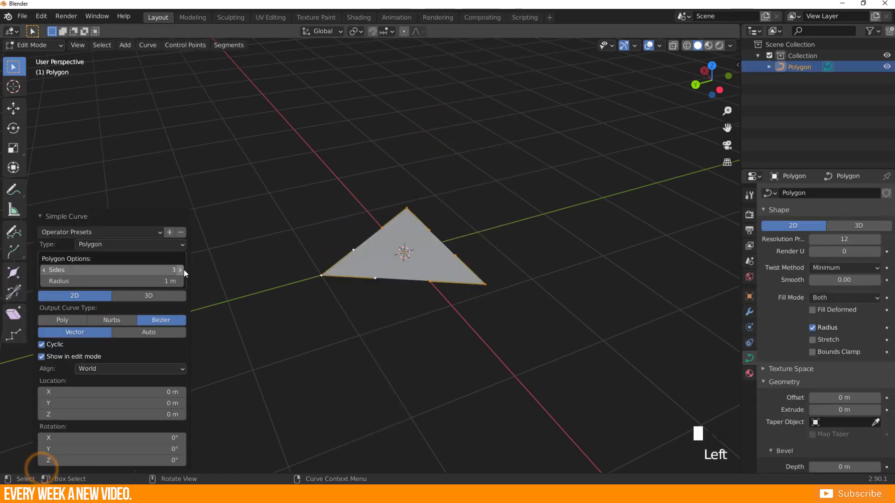
left_click(179, 270)
left_click(180, 270)
left_click(179, 270)
left_click(180, 269)
left_click(180, 270)
Add a Rhomb curve at the origin and adjust its width and length
key("shift+a")
left_click(415, 181)
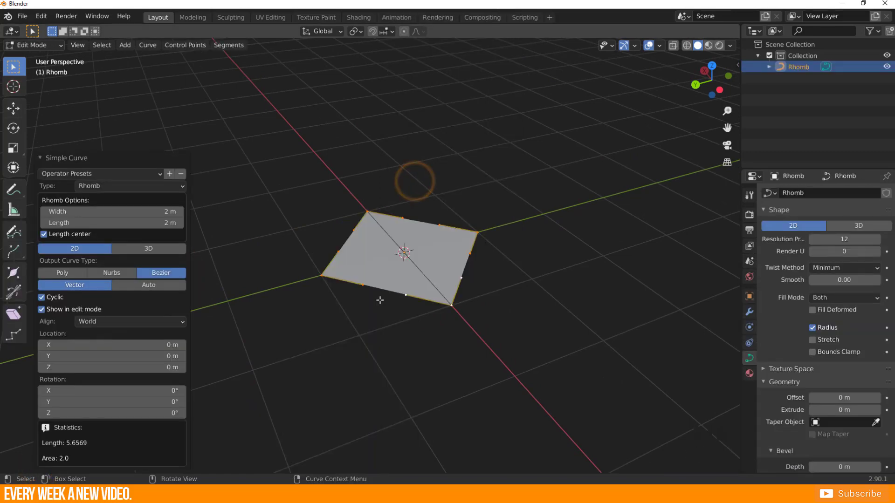
middle_click_drag(379, 300, 422, 289)
mouse_move(101, 212)
left_mouse_down()
mouse_move(89, 211)
mouse_move(111, 212)
left_mouse_up()
left_click_drag(109, 224, 65, 224)
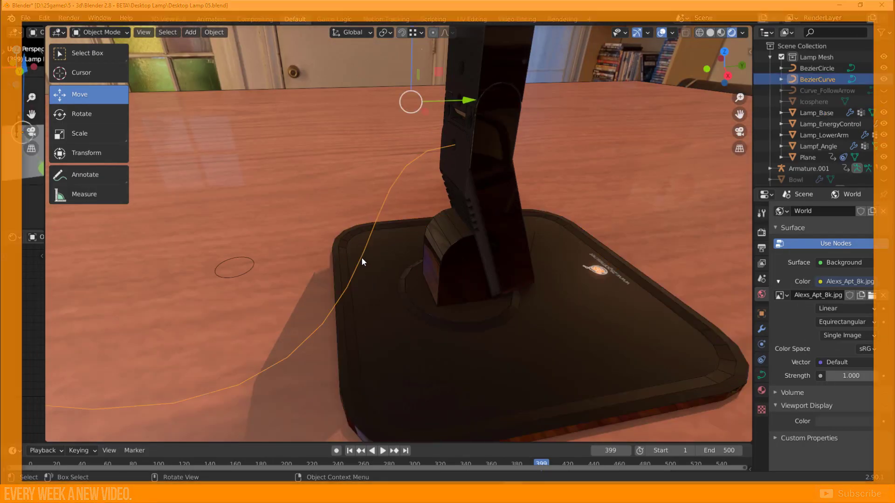
Assign the small BezierCircle on the table as the bevel object of the lamp's cable curve
left_click(762, 375)
scroll(821, 369, "down", 5)
left_click(871, 378)
left_click(249, 270)
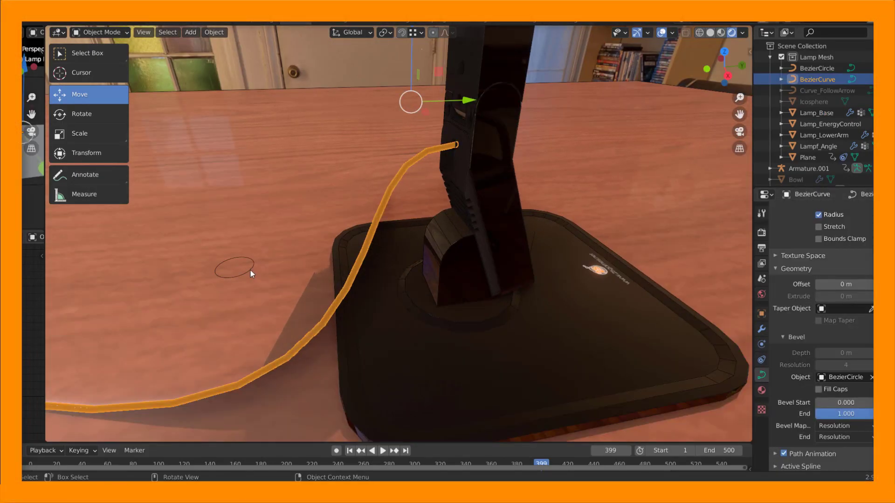
Select the BezierCircle profile curve and adjust its preview resolution
left_click(250, 272)
scroll(862, 364, "up", 5)
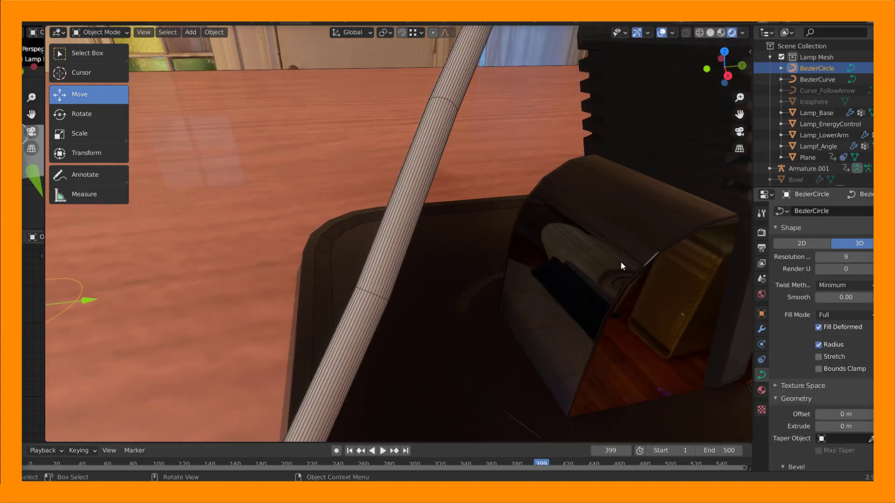
left_click_drag(858, 257, 838, 261)
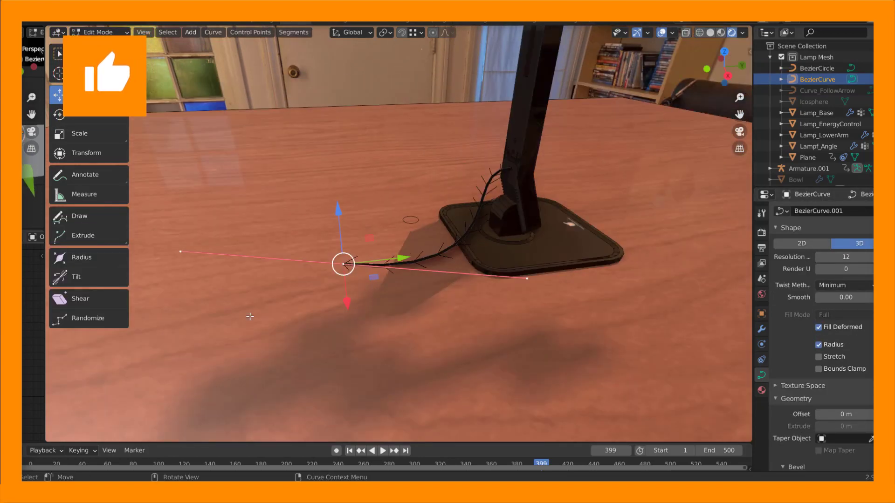